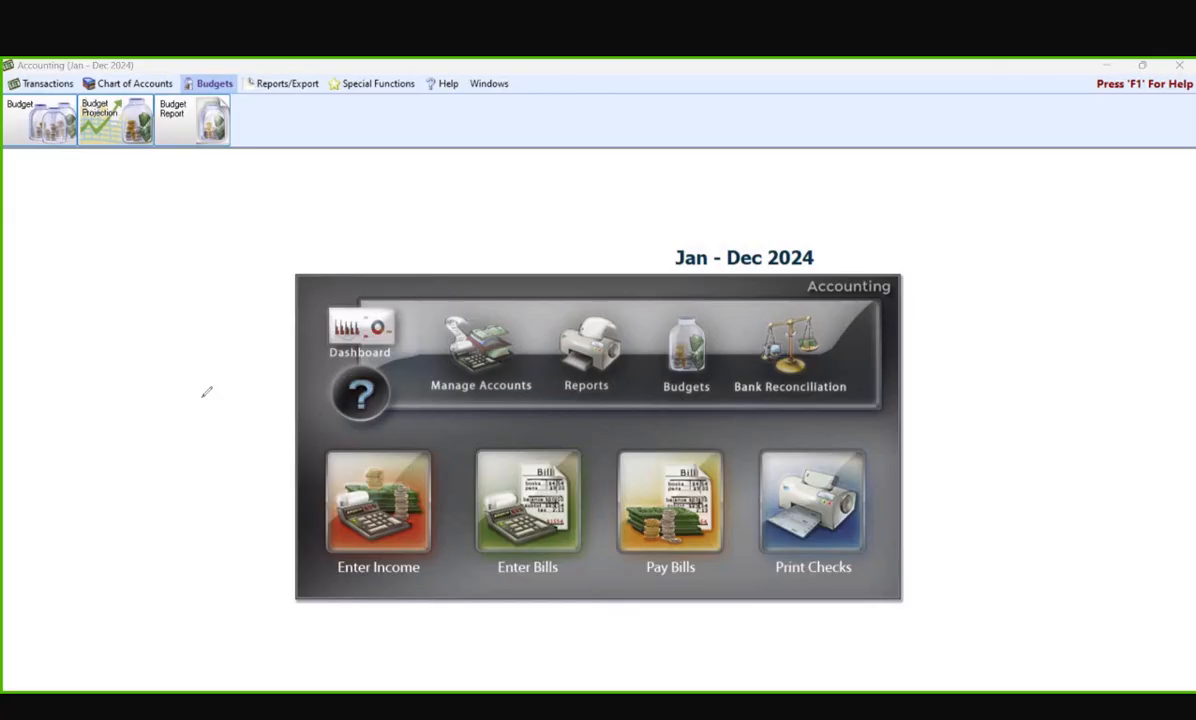
pyautogui.moveTo(179, 69)
pyautogui.mouseDown()
pyautogui.moveTo(256, 80)
pyautogui.moveTo(178, 88)
pyautogui.moveTo(171, 71)
pyautogui.mouseUp()
pyautogui.moveTo(10, 96)
pyautogui.mouseDown()
pyautogui.moveTo(46, 92)
pyautogui.moveTo(90, 140)
pyautogui.moveTo(12, 118)
pyautogui.moveTo(14, 92)
pyautogui.mouseUp()
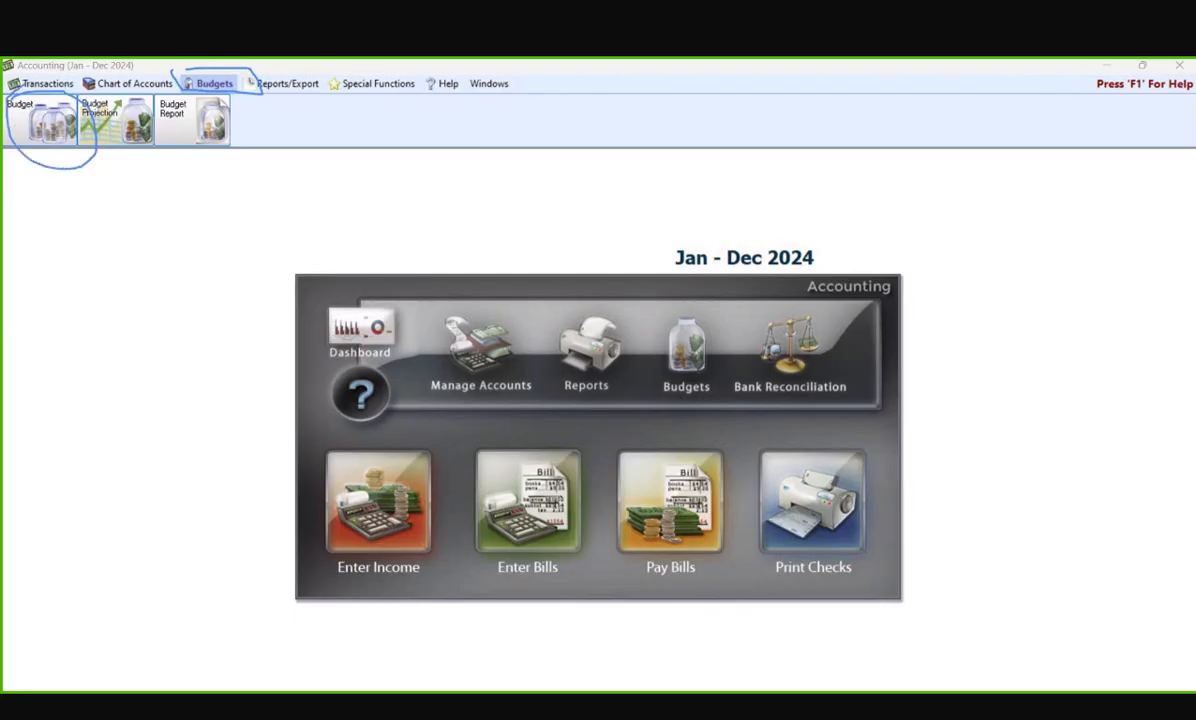
pyautogui.press('Escape')
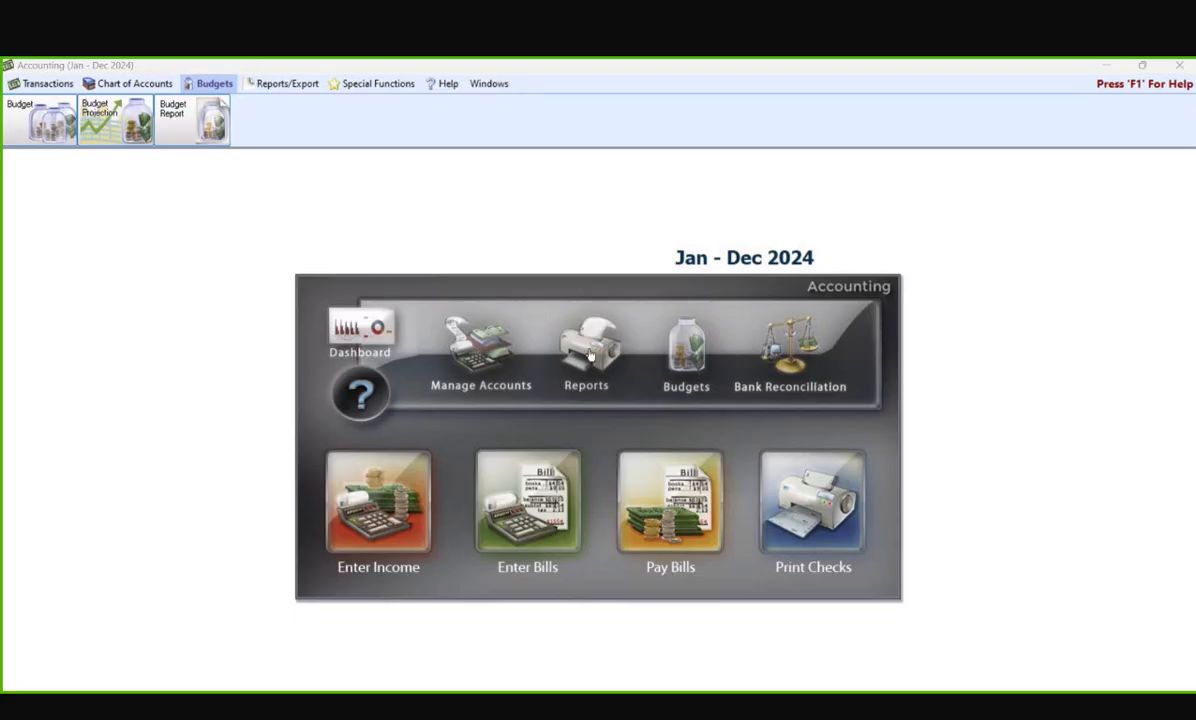
# Open the Budgets window to view the Total Income budget, and close it
pyautogui.click(683, 367)
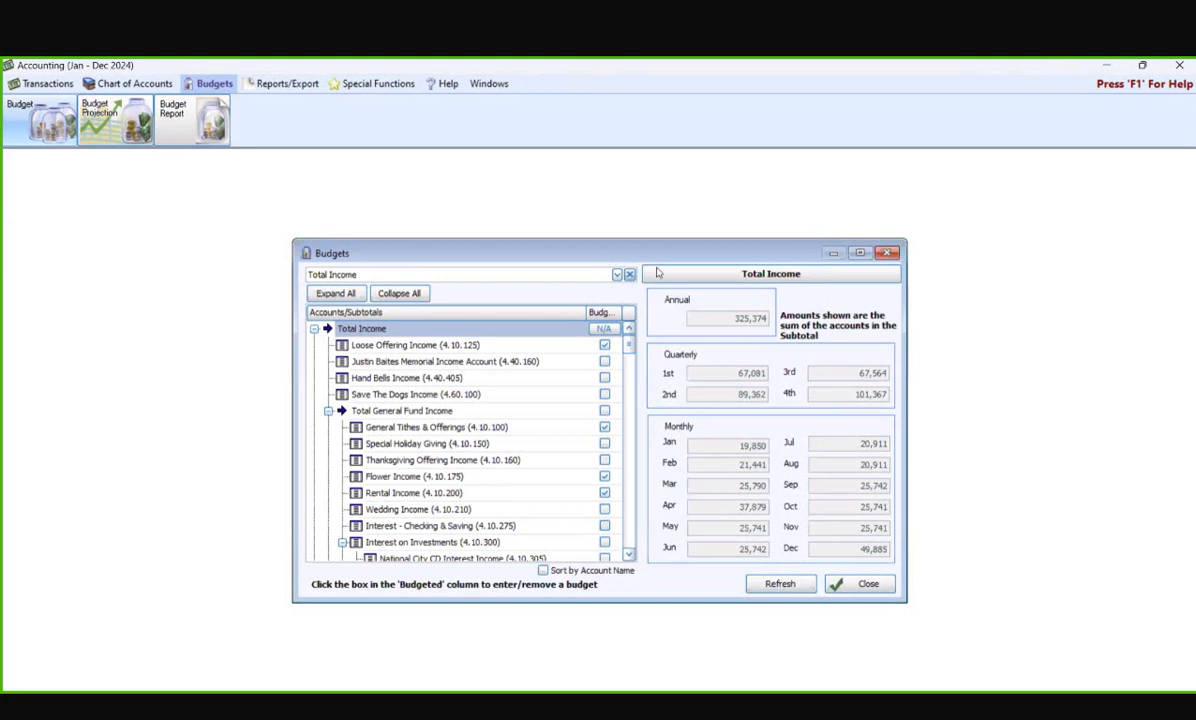
pyautogui.click(889, 254)
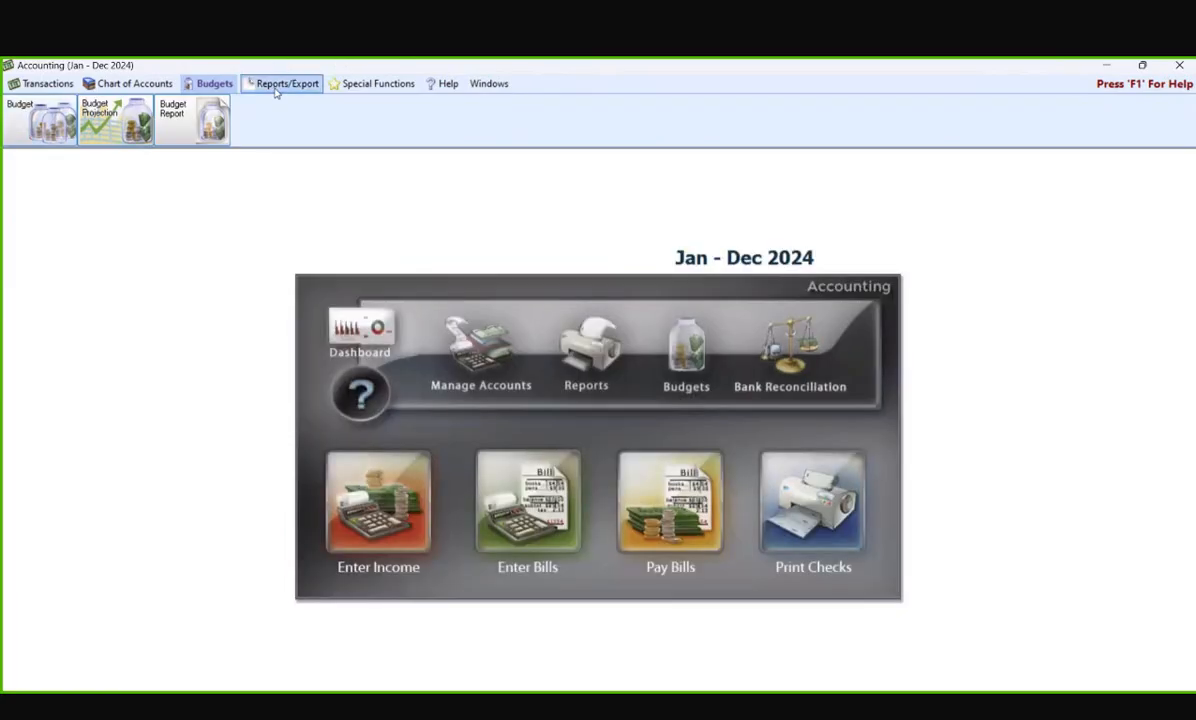
# Preview an Annual Comparative Treasurer's Report for accounting years 2022 through 2024, excluding accounts with zero balance
pyautogui.click(277, 87)
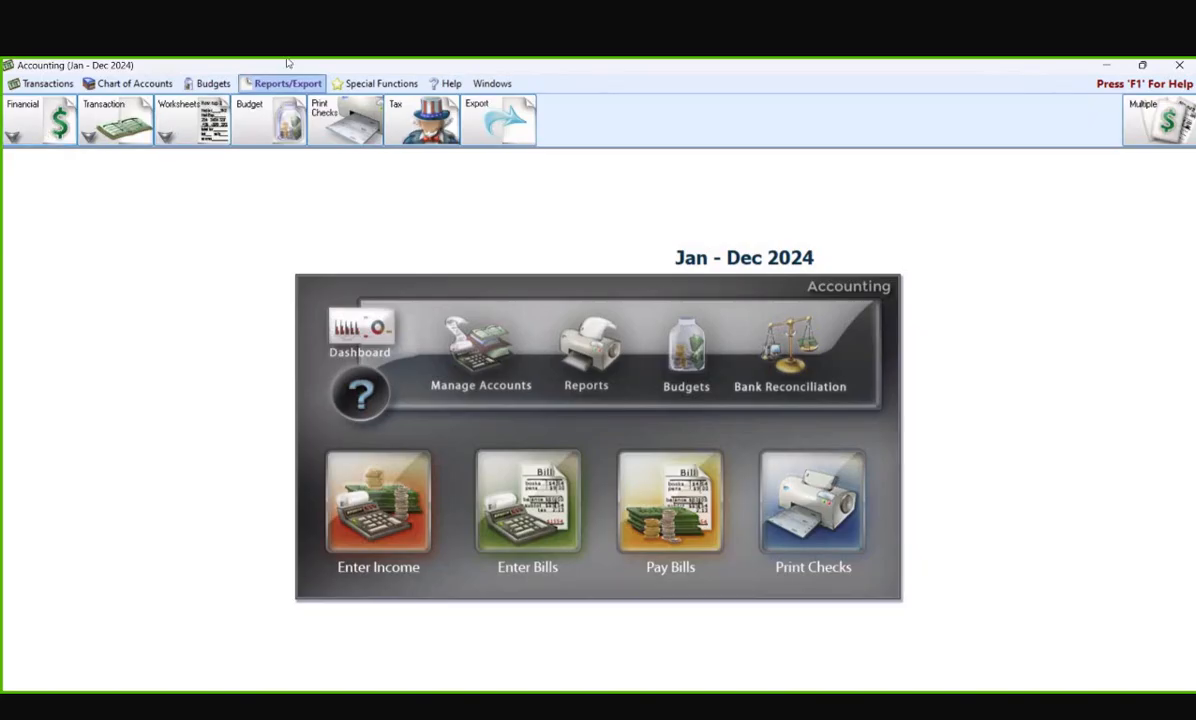
pyautogui.click(33, 128)
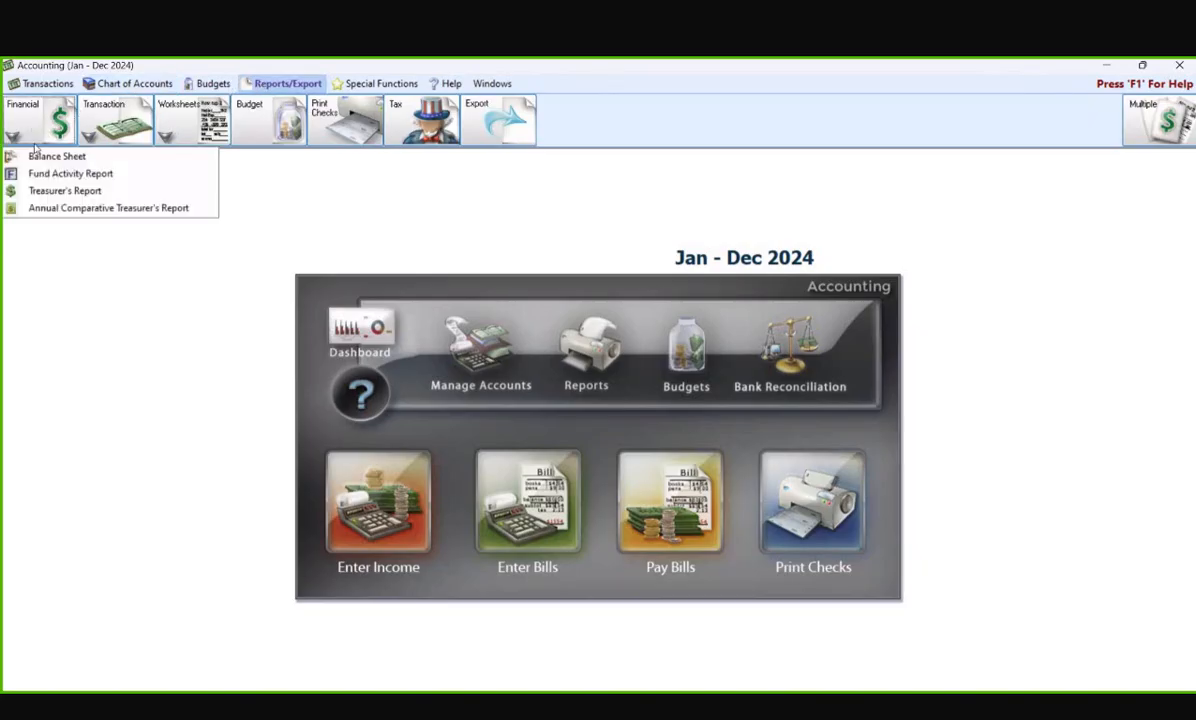
pyautogui.click(70, 208)
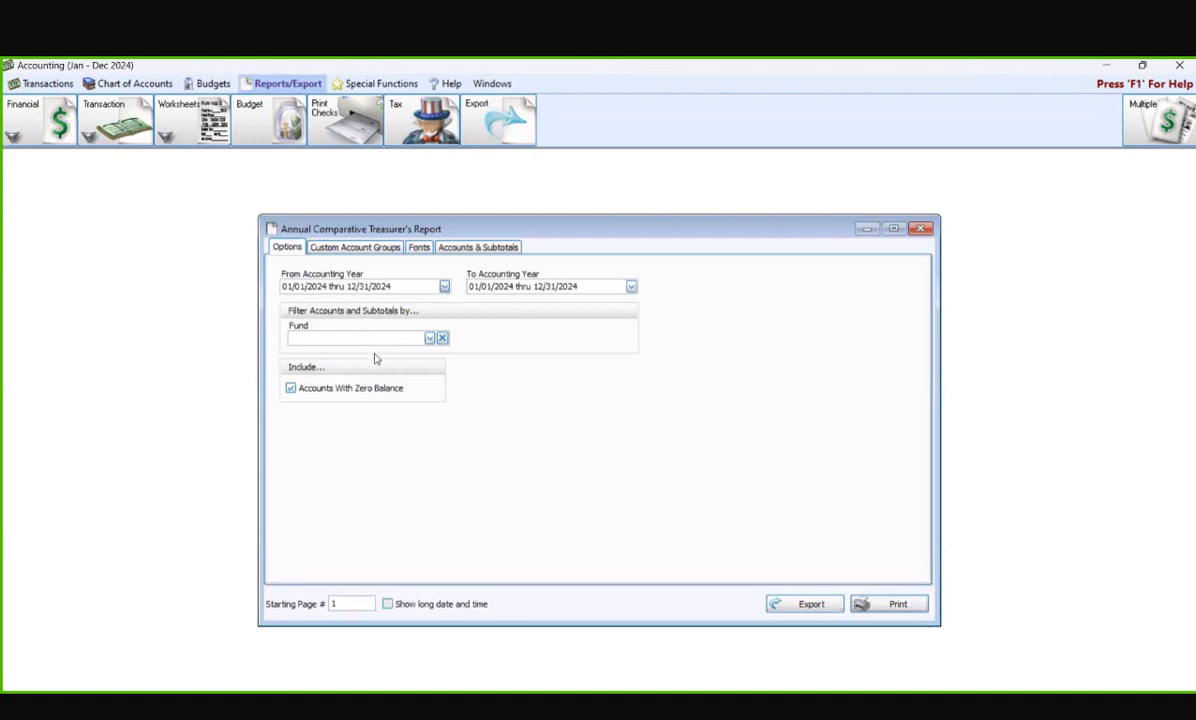
pyautogui.click(444, 286)
pyautogui.click(330, 350)
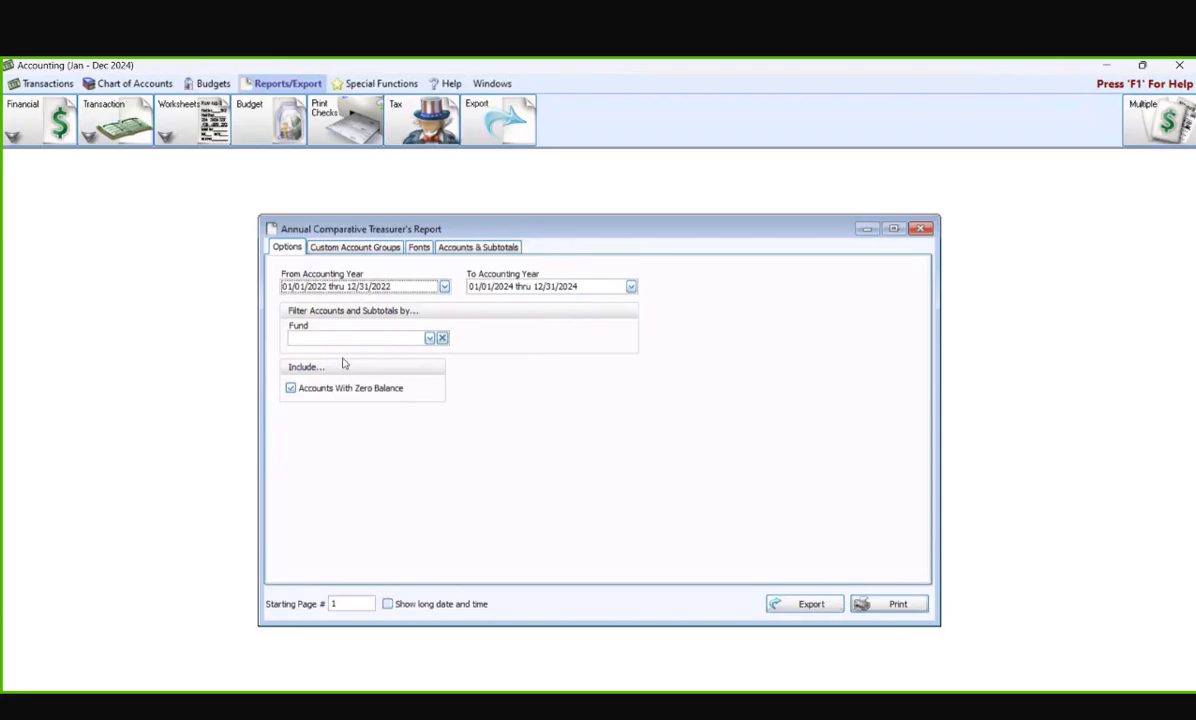
pyautogui.click(292, 390)
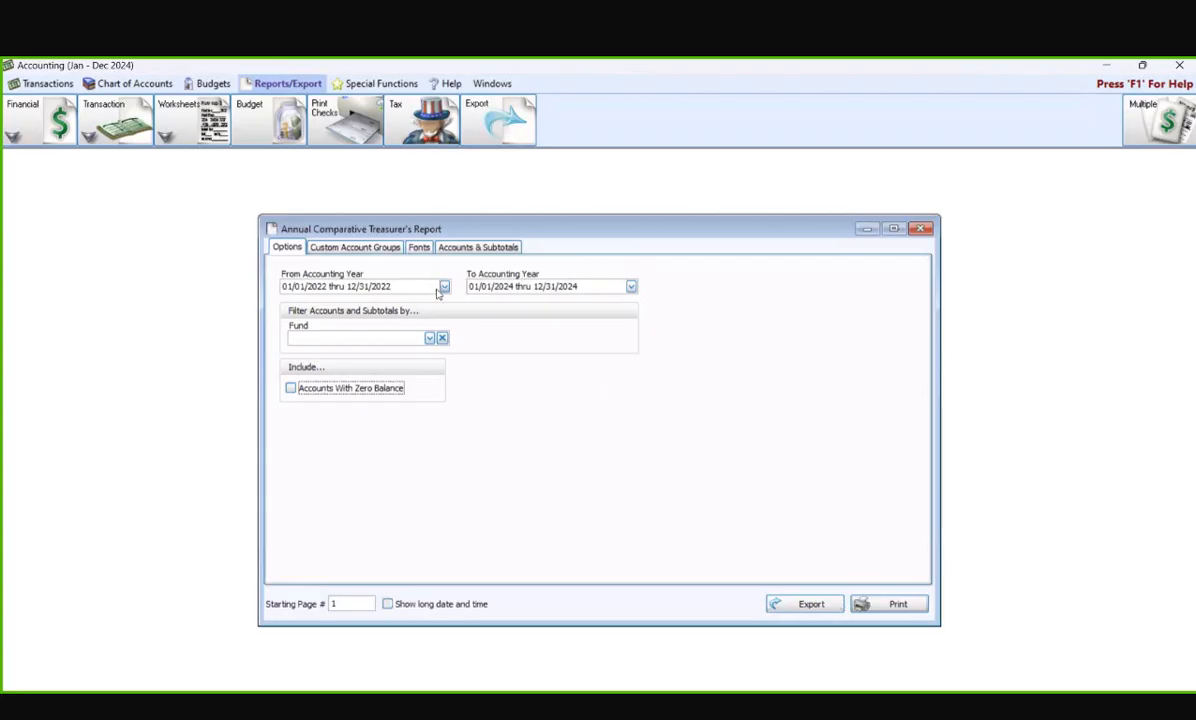
pyautogui.click(879, 606)
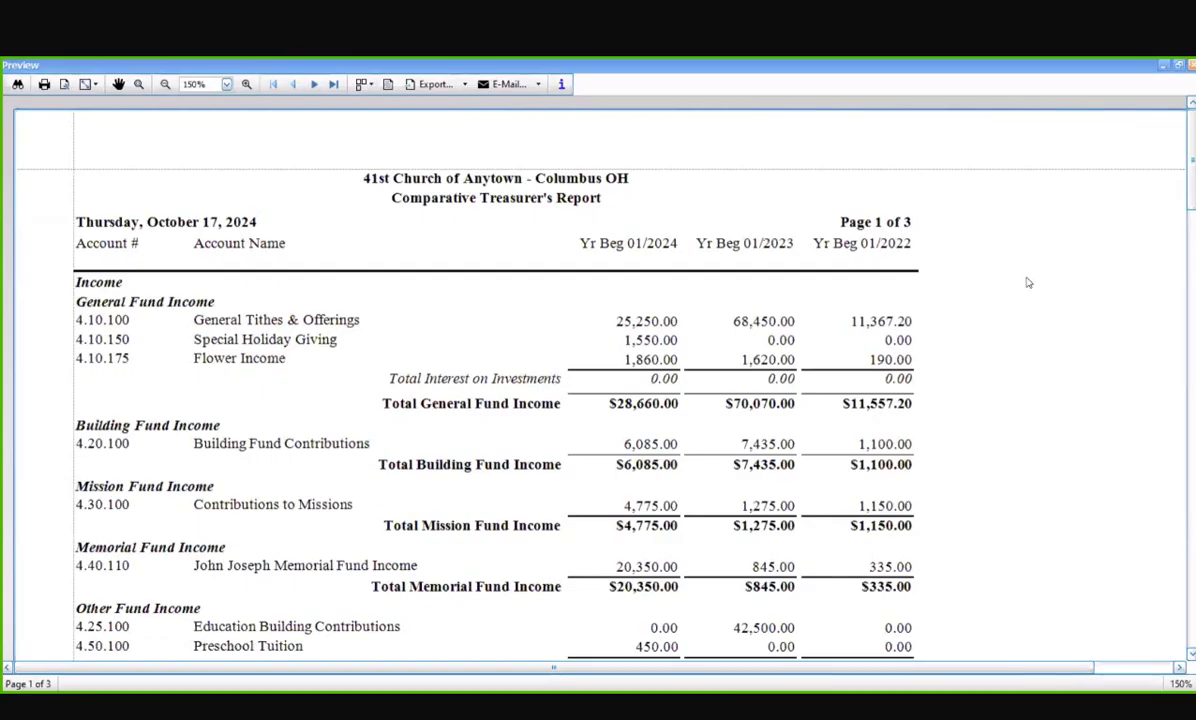
# Review the income and expense amounts across the three years, and close the preview and the report options
pyautogui.scroll(-2, 1025, 295)
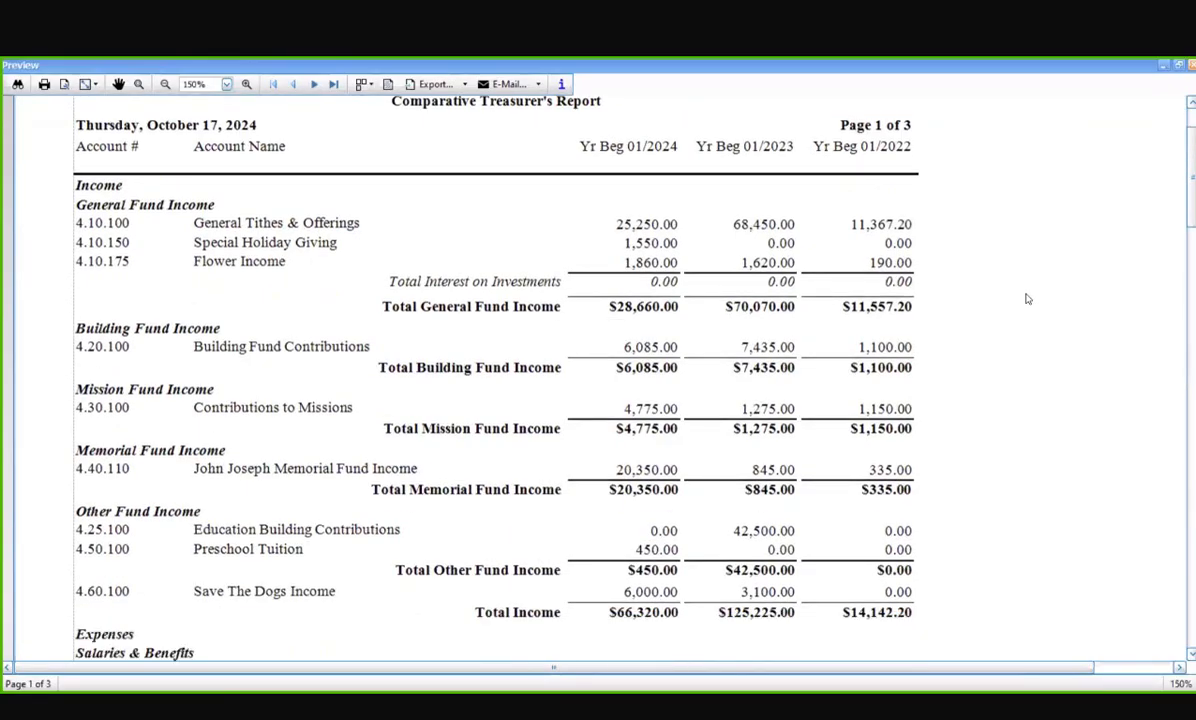
pyautogui.scroll(-4, 1025, 298)
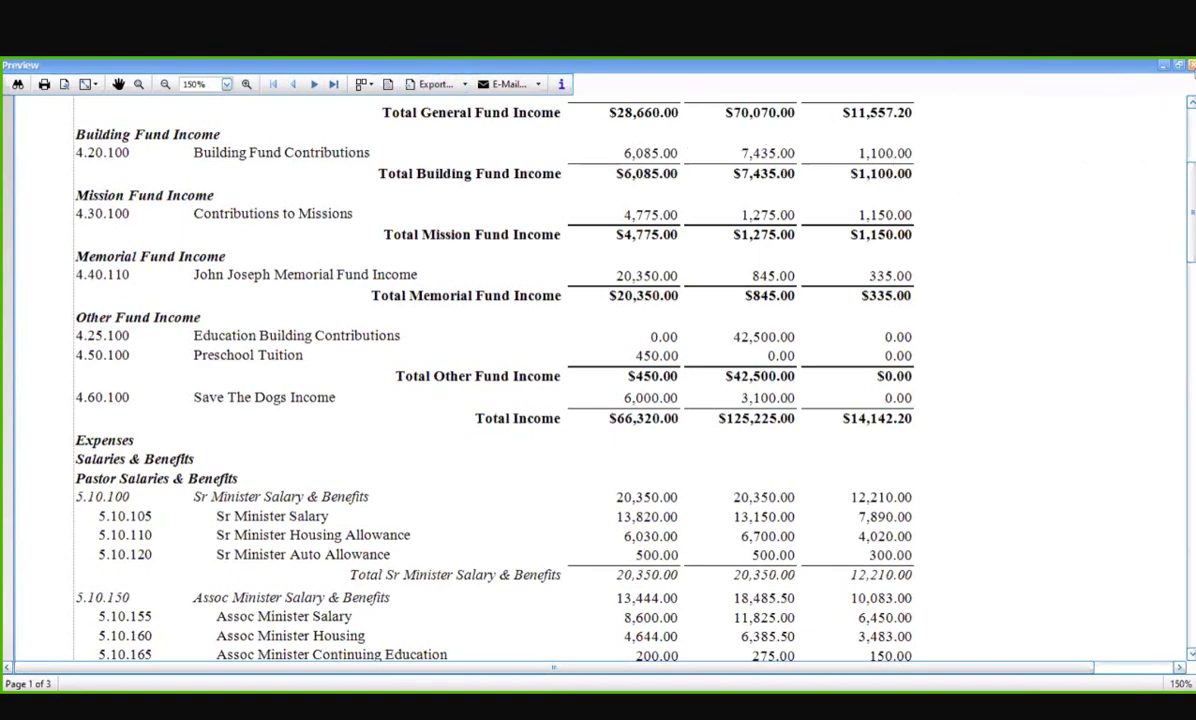
pyautogui.press('Escape')
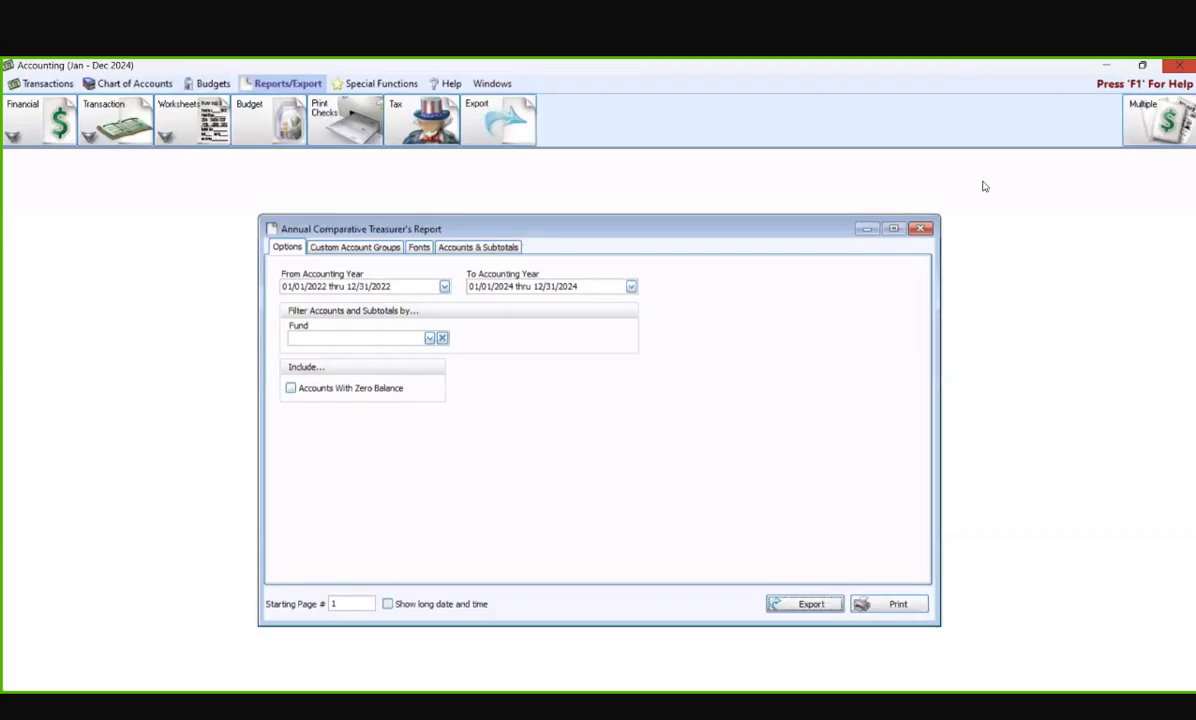
pyautogui.click(927, 231)
# Open the Budgets window to see which accounts and subtotals are budgeted
pyautogui.click(13, 135)
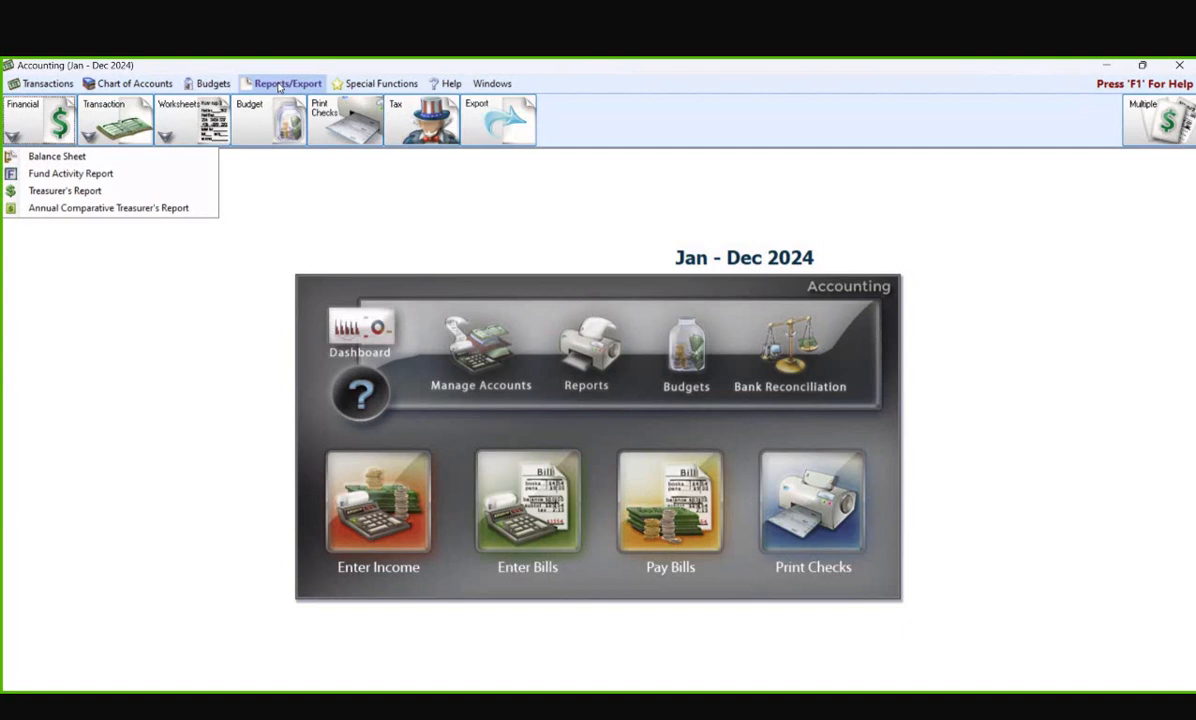
pyautogui.click(207, 84)
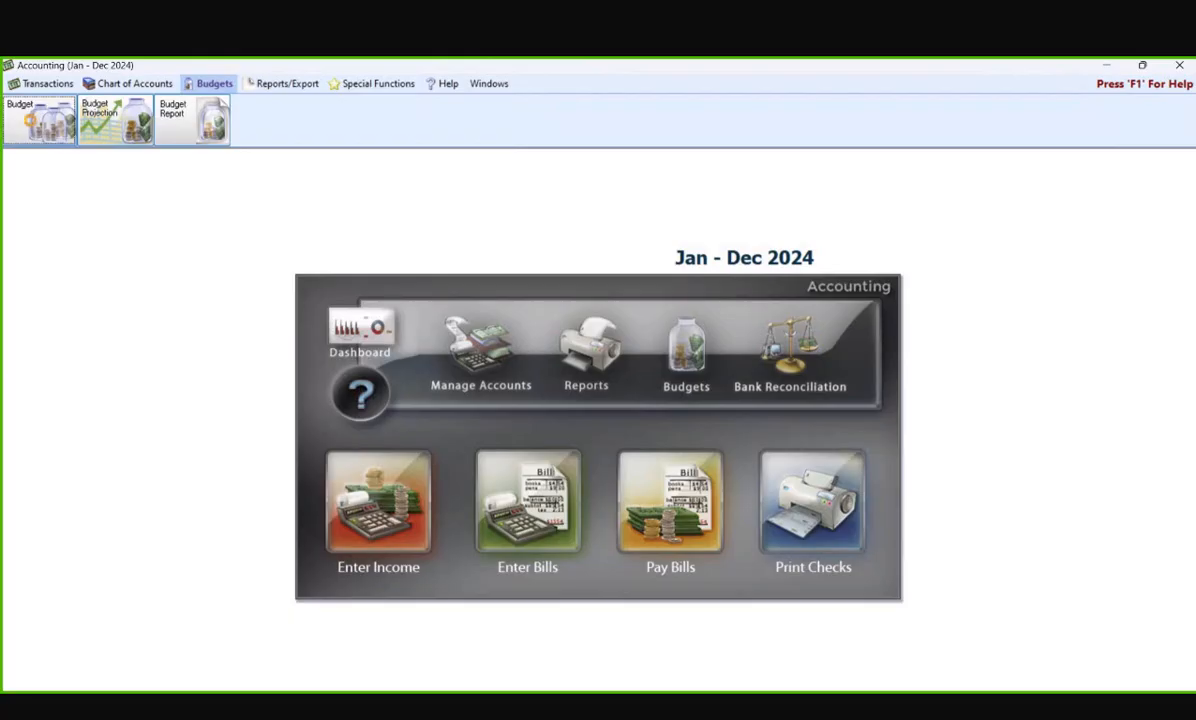
pyautogui.click(30, 114)
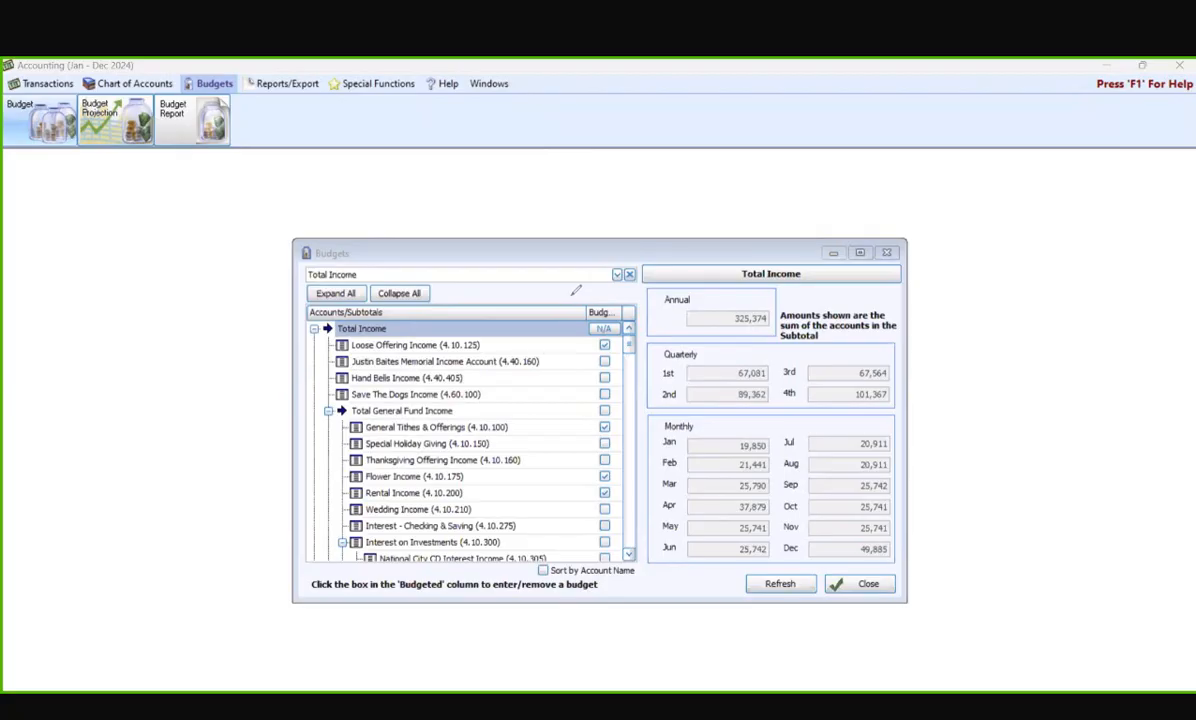
pyautogui.moveTo(571, 295)
pyautogui.mouseDown()
pyautogui.moveTo(621, 291)
pyautogui.moveTo(644, 322)
pyautogui.moveTo(636, 591)
pyautogui.moveTo(598, 598)
pyautogui.moveTo(584, 520)
pyautogui.moveTo(593, 303)
pyautogui.mouseUp()
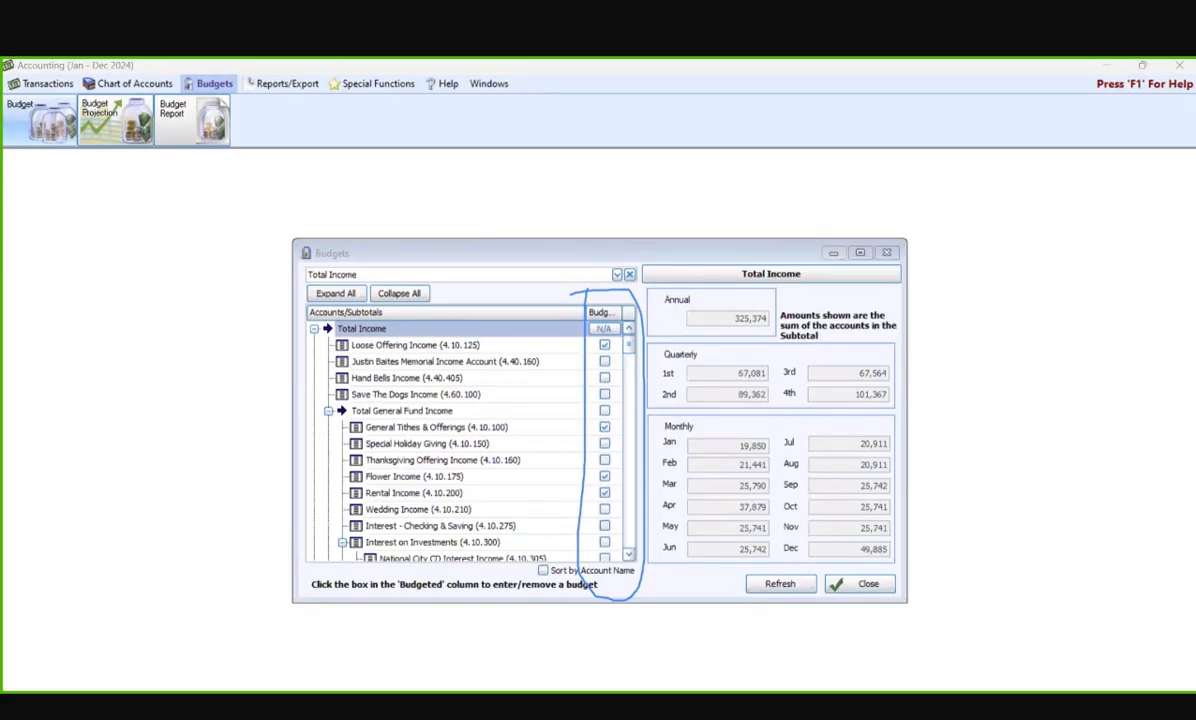
pyautogui.press('Escape')
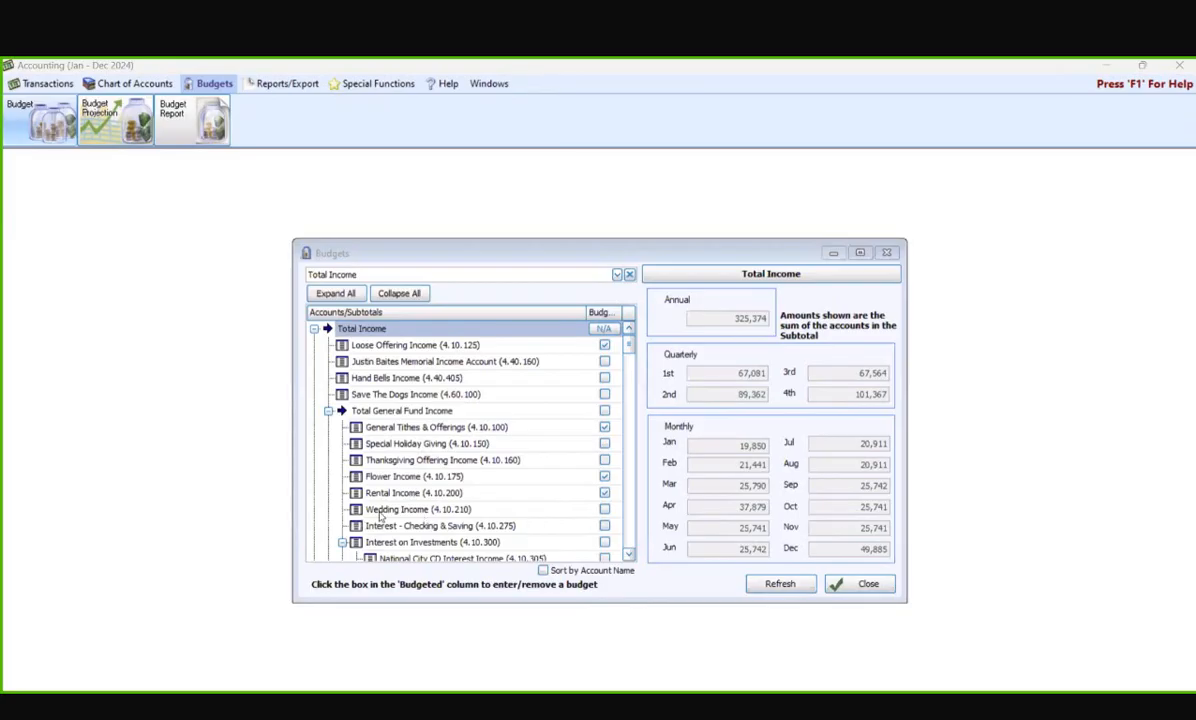
# Enable a budget for the Wedding Income account (4.10.210) and set its annual amount to 1,600
pyautogui.click(415, 509)
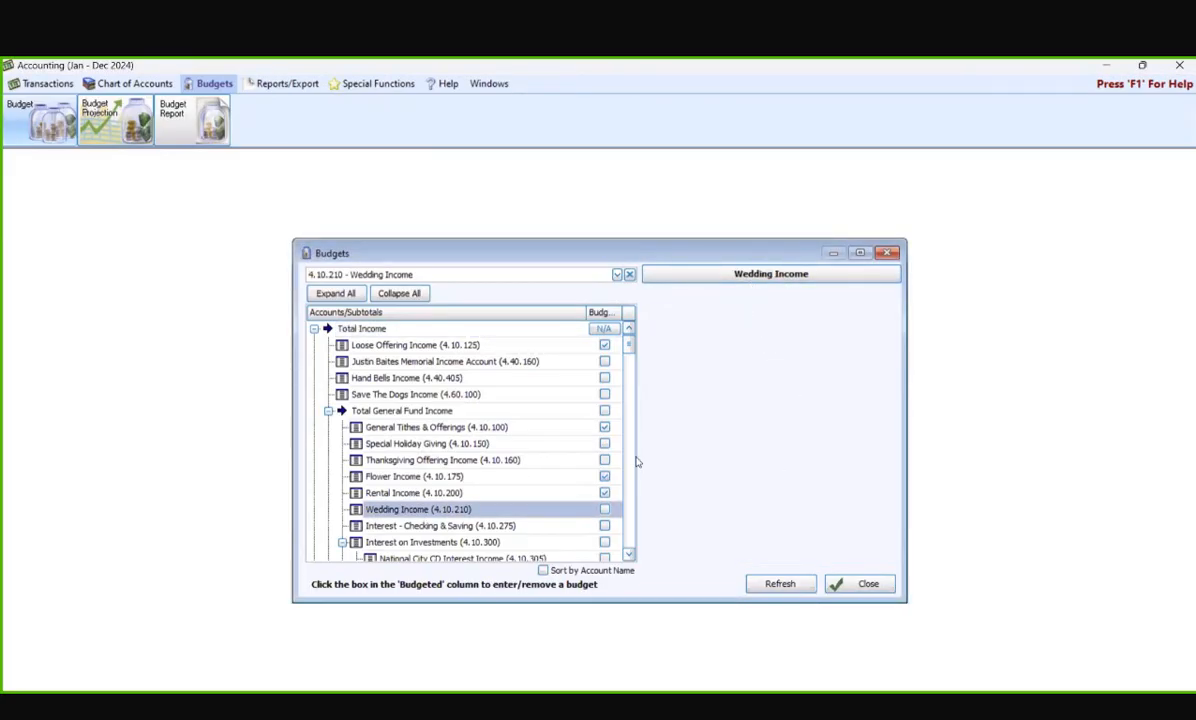
pyautogui.click(605, 510)
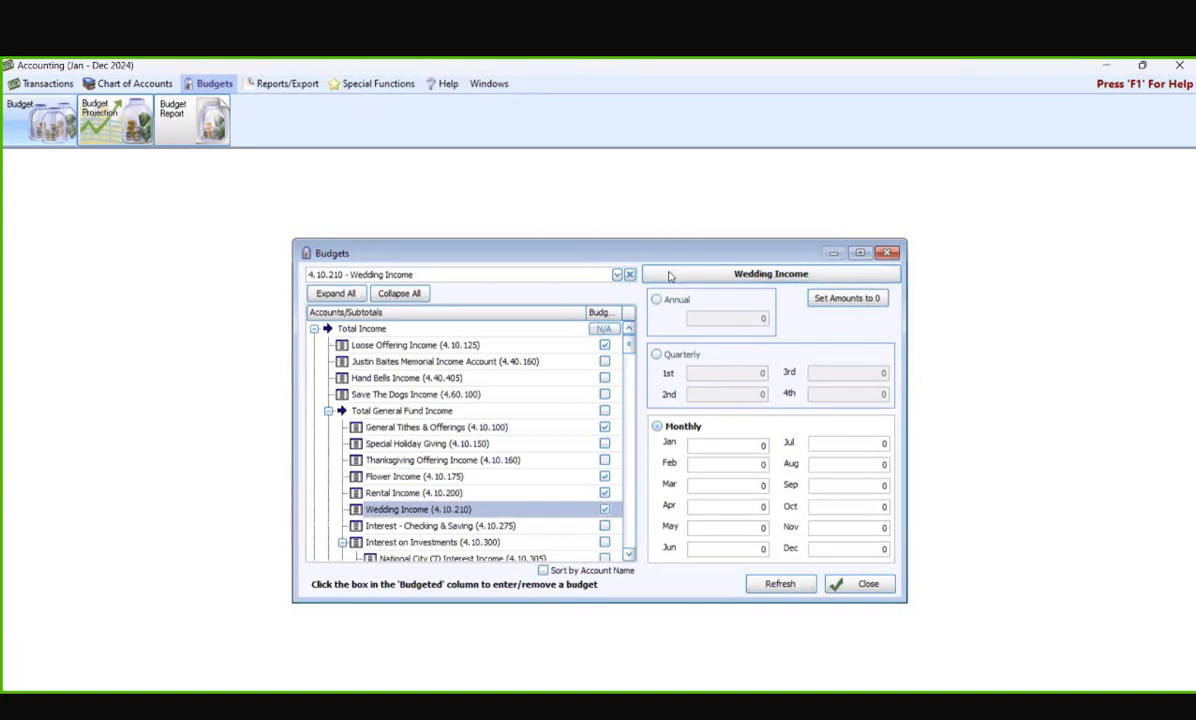
pyautogui.click(658, 299)
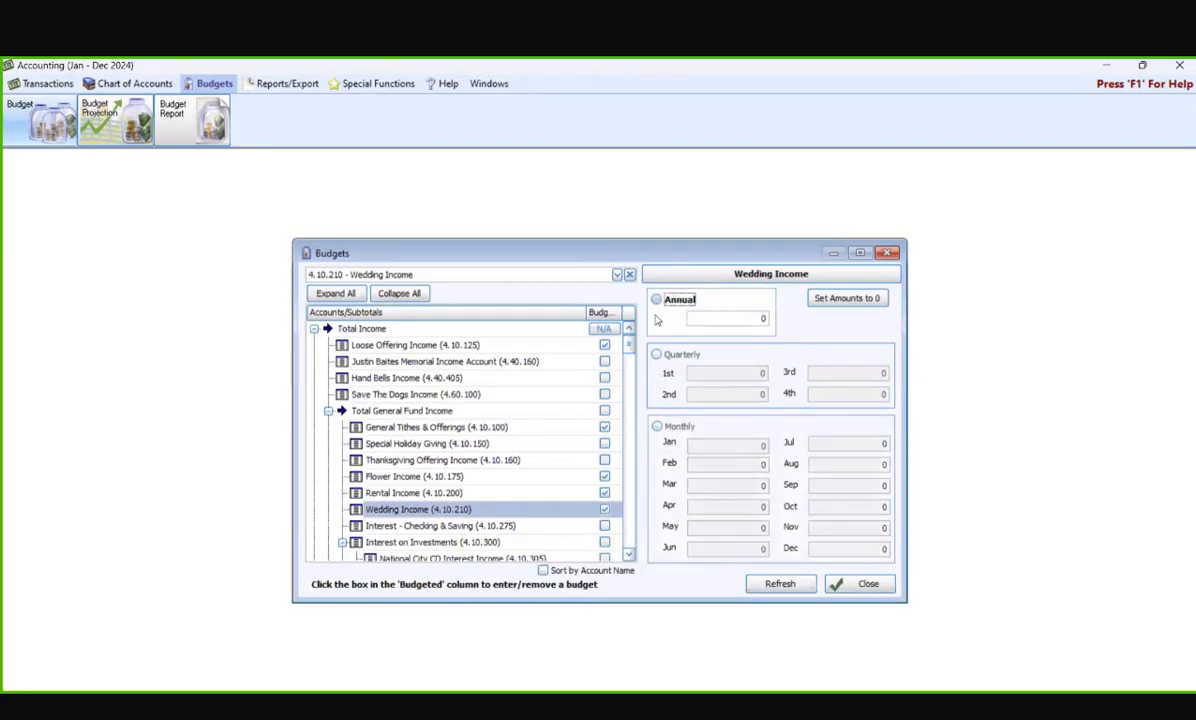
pyautogui.click(716, 320)
pyautogui.write('1600')
pyautogui.click(680, 306)
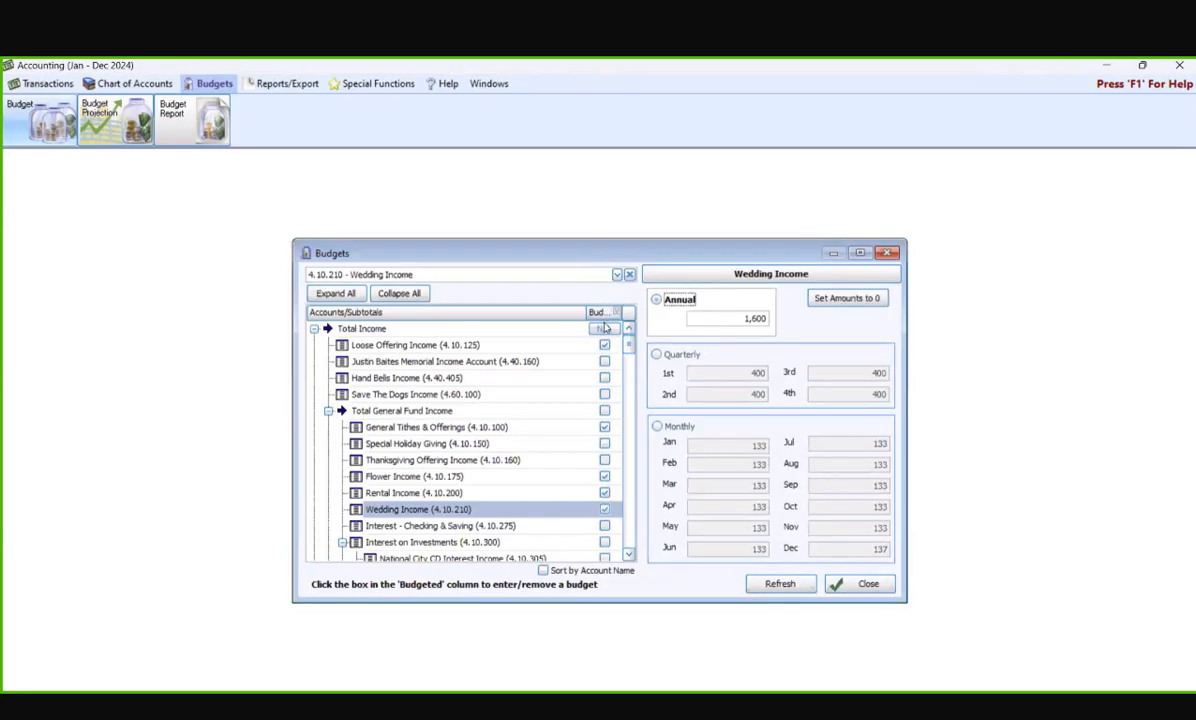
# Switch the Wedding Income budget to quarterly amounts, with 0 for the 1st quarter and 800 each for the 2nd and 3rd
pyautogui.click(656, 355)
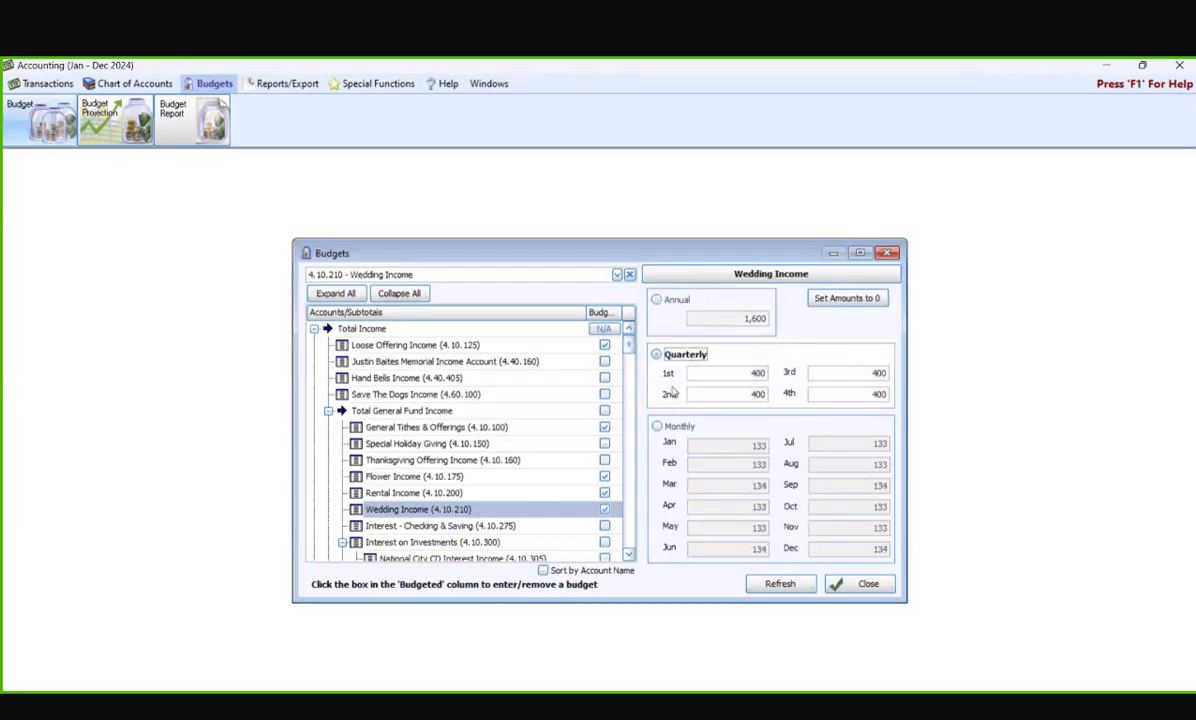
pyautogui.doubleClick(718, 375)
pyautogui.press('BackSpace')
pyautogui.doubleClick(756, 394)
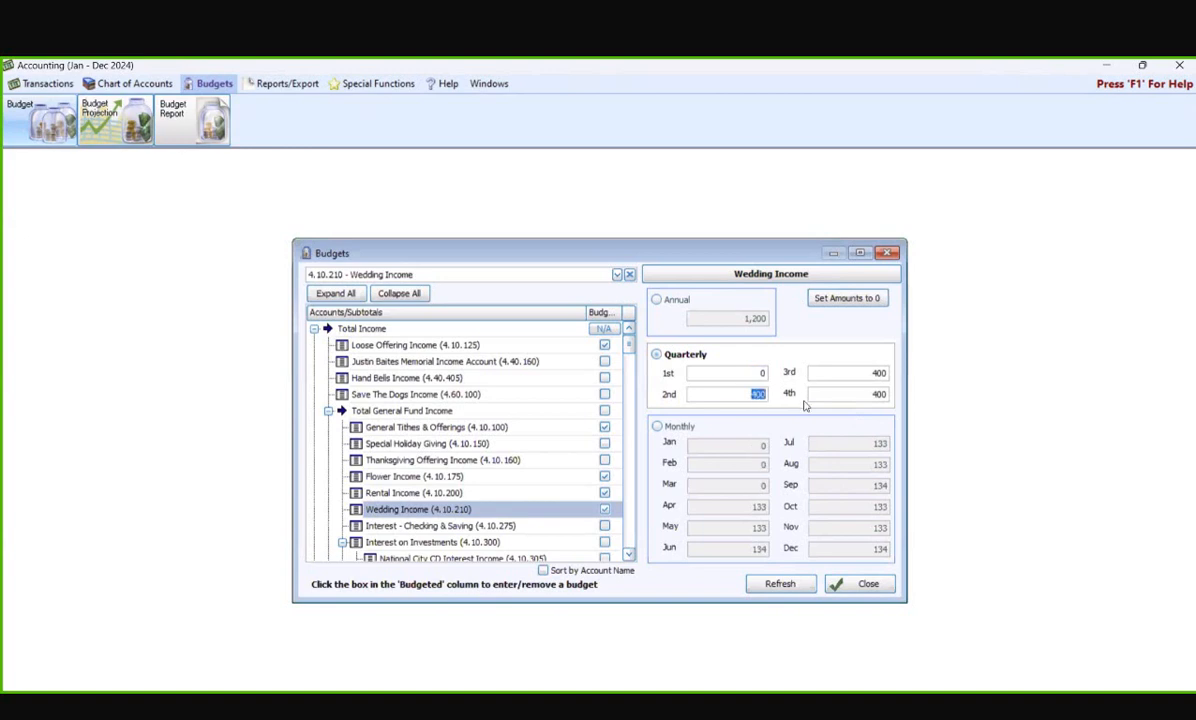
pyautogui.write('800')
pyautogui.doubleClick(860, 373)
pyautogui.write('800')
pyautogui.press('Tab')
# Try to leave the 4th-quarter amount of the Wedding Income budget empty
pyautogui.press('BackSpace')
pyautogui.press('Tab')
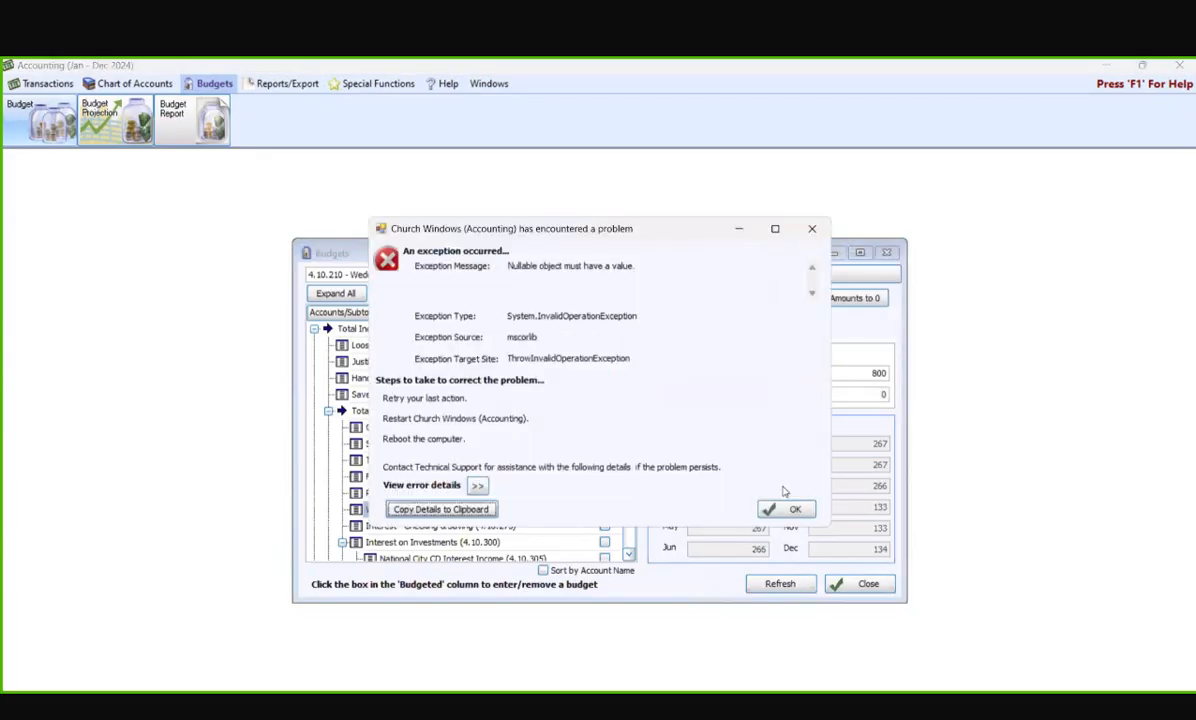
pyautogui.click(790, 510)
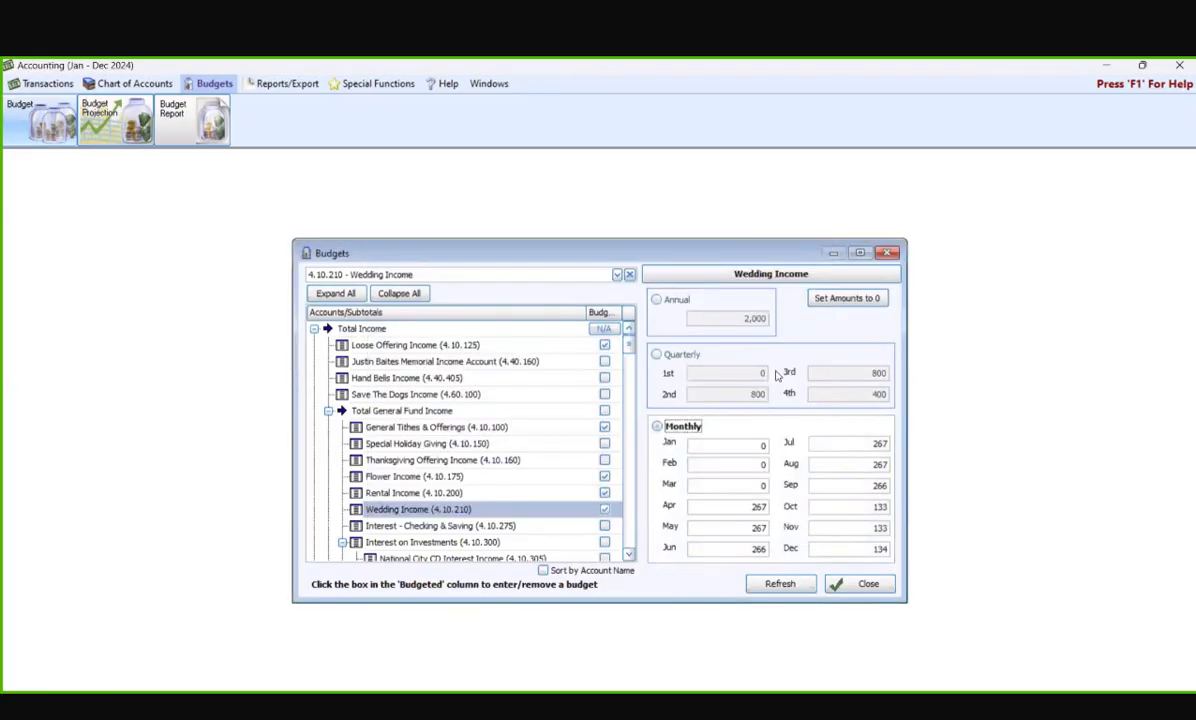
pyautogui.click(657, 355)
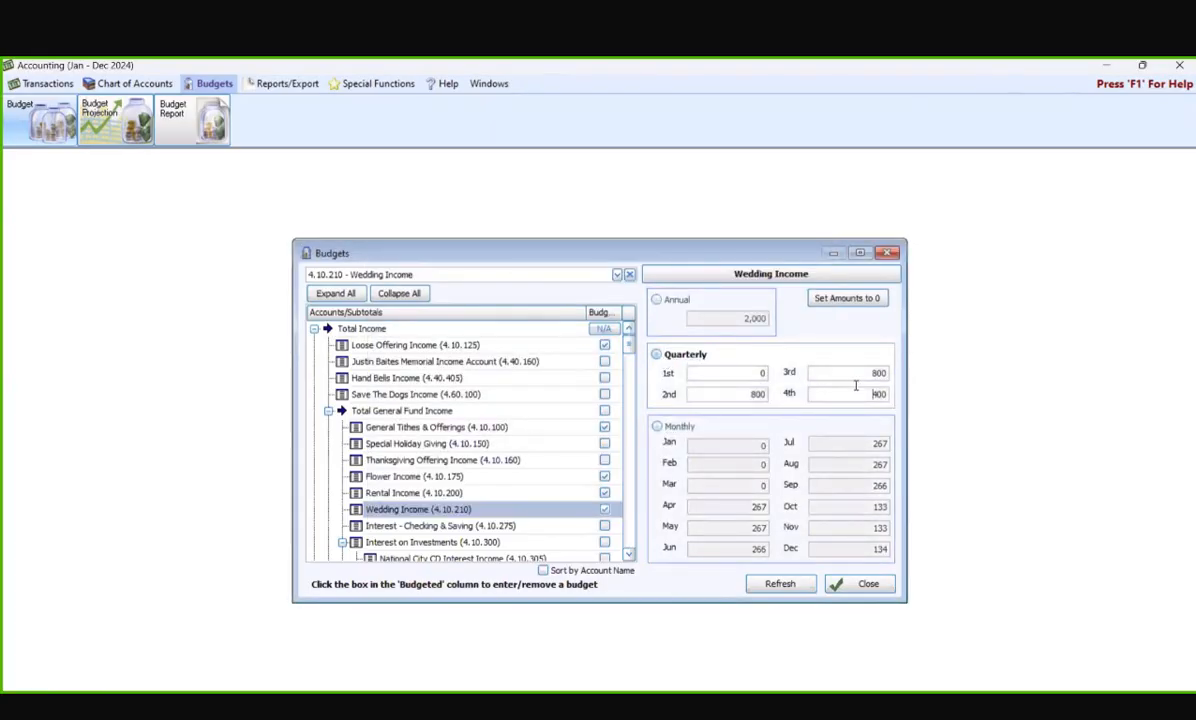
pyautogui.press('Delete')
pyautogui.click(717, 368)
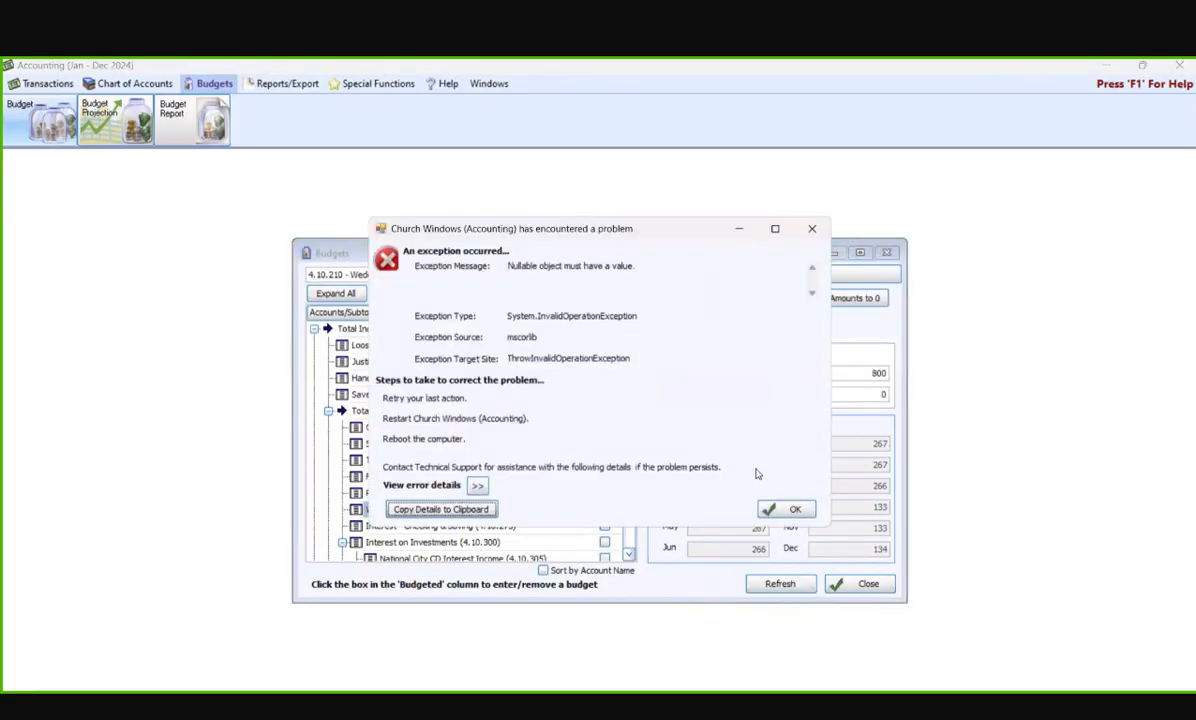
pyautogui.click(790, 509)
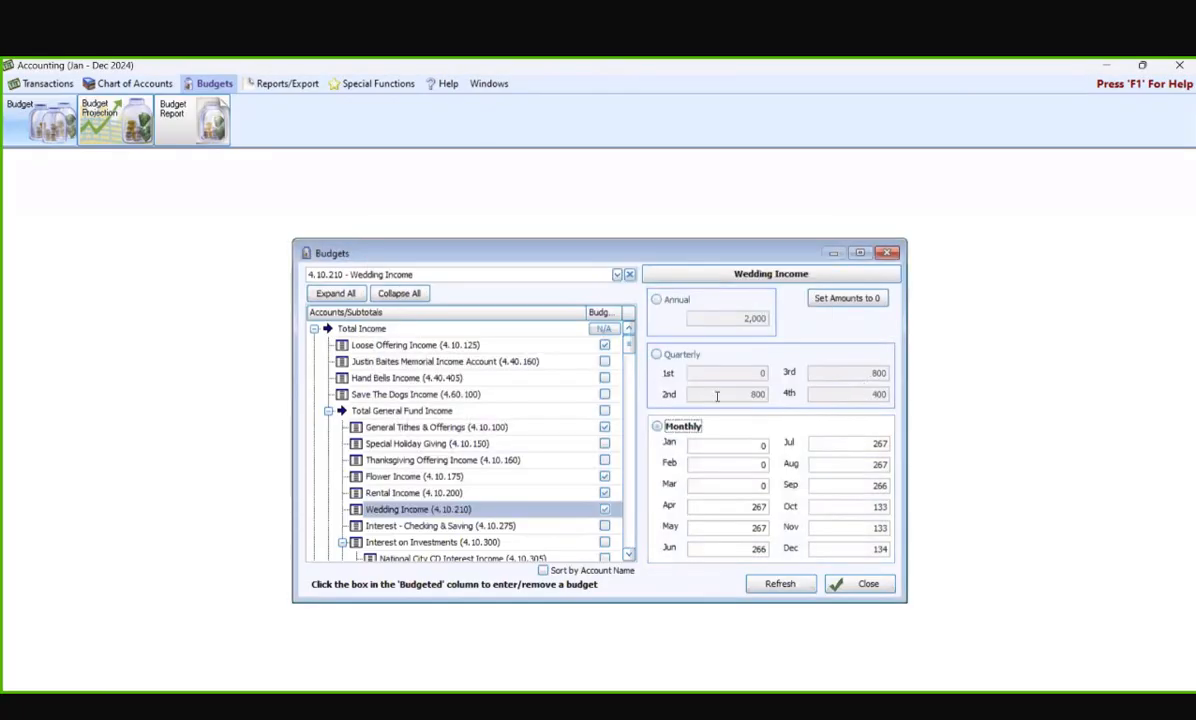
# Set the 4th-quarter amount of the Wedding Income budget to 0 and switch the budget to monthly amounts
pyautogui.click(656, 354)
pyautogui.moveTo(832, 397); pyautogui.dragTo(1012, 404)
pyautogui.press('BackSpace')
pyautogui.write('0')
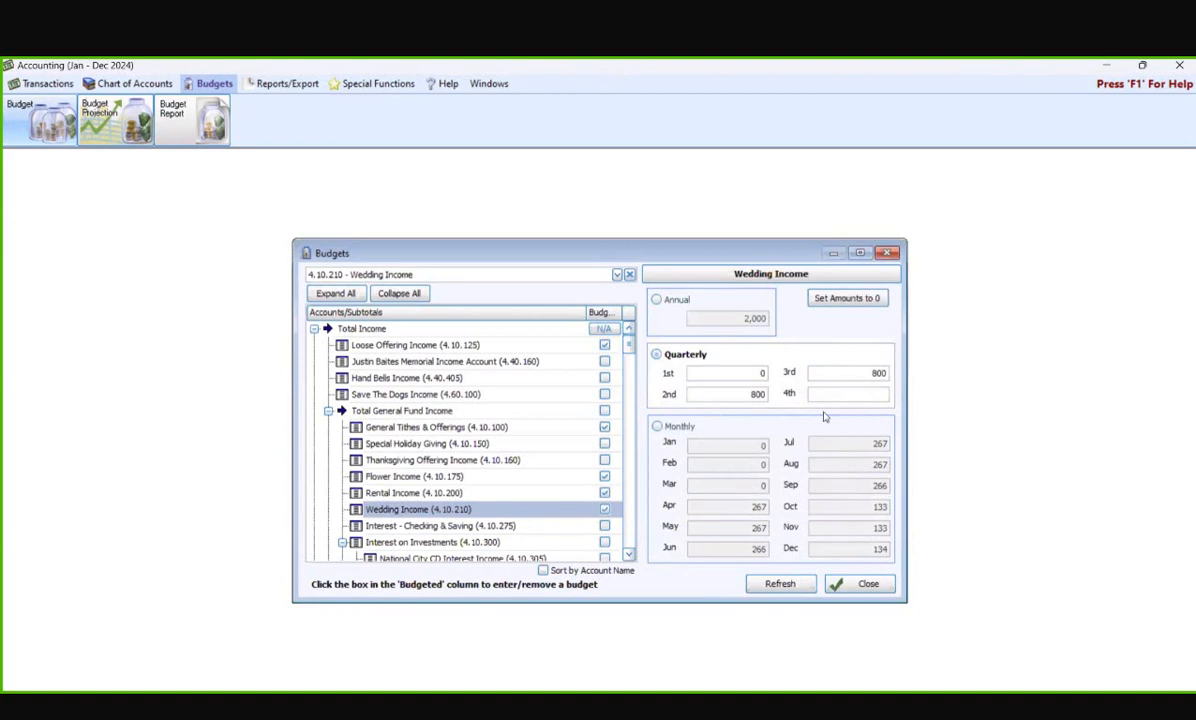
pyautogui.click(812, 372)
pyautogui.click(657, 427)
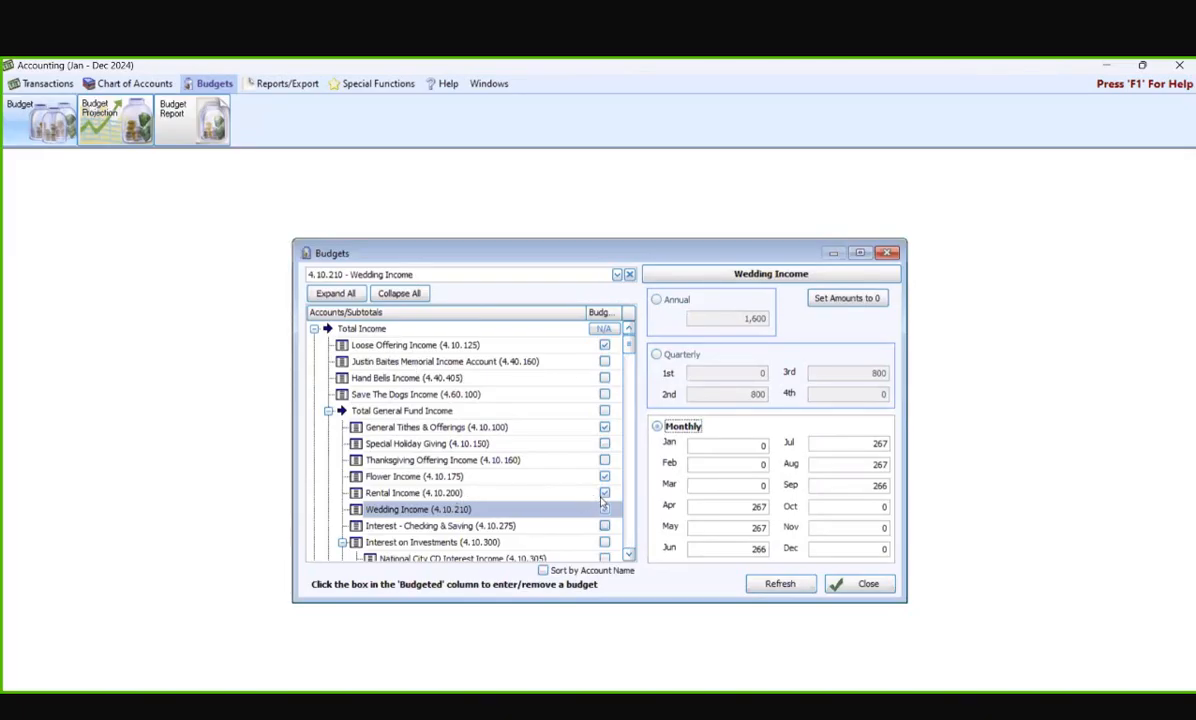
# Delete the existing budget of the Youth Trips Expense account (5.10.560) and enable a fresh budget for it
pyautogui.scroll(-3, 555, 492)
pyautogui.scroll(-10, 551, 490)
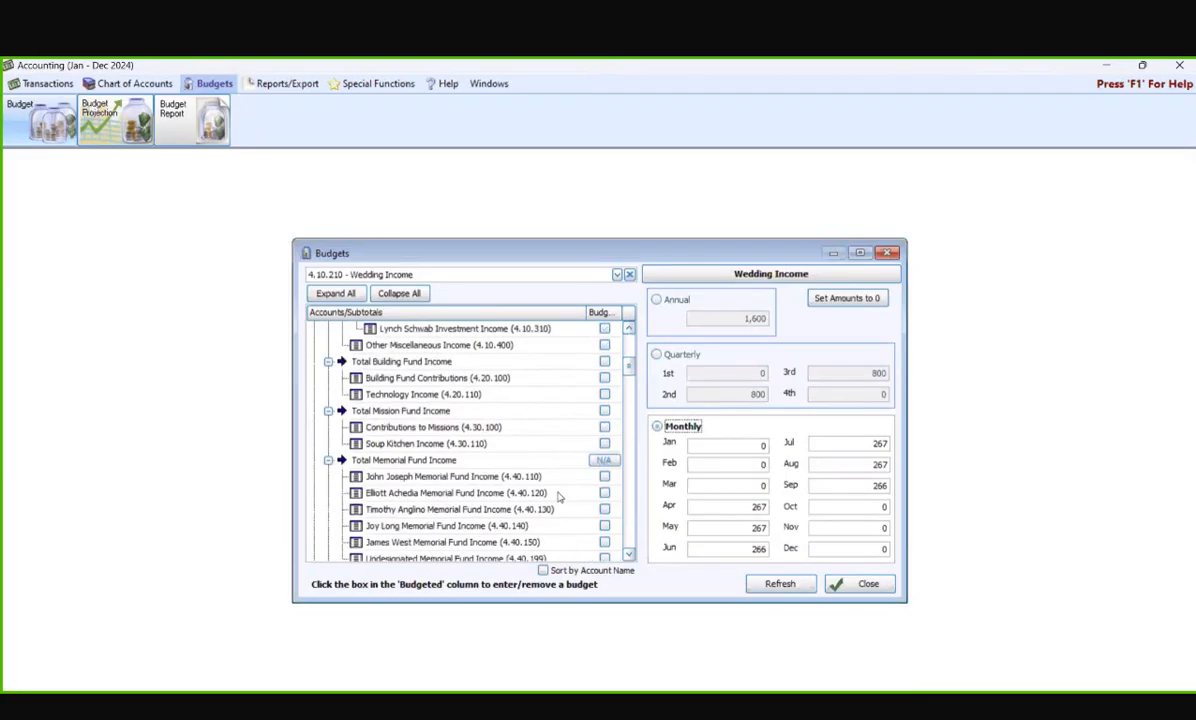
pyautogui.scroll(-12, 550, 497)
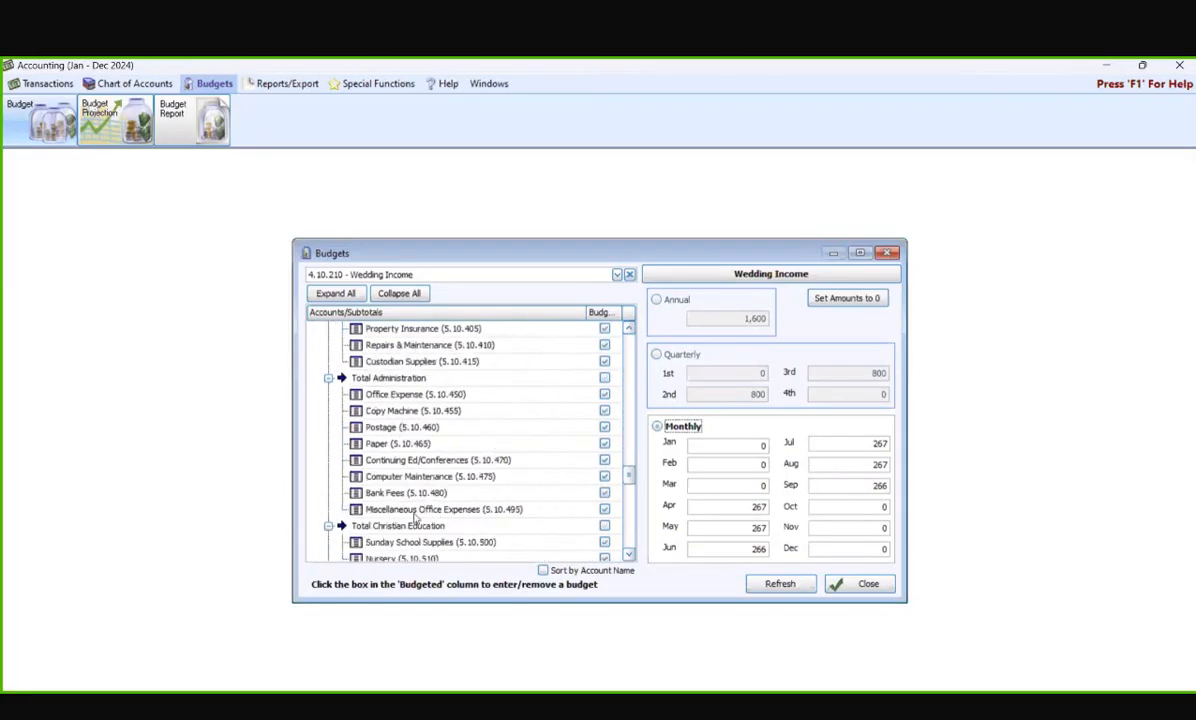
pyautogui.scroll(-2, 390, 478)
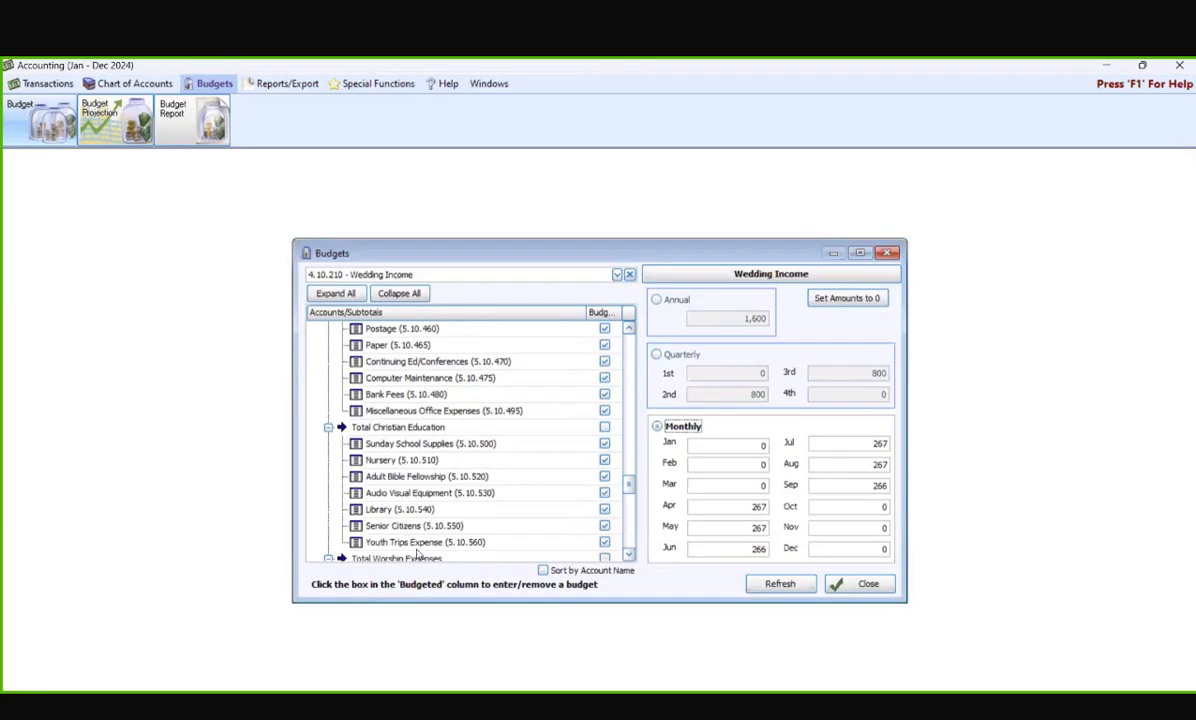
pyautogui.click(604, 542)
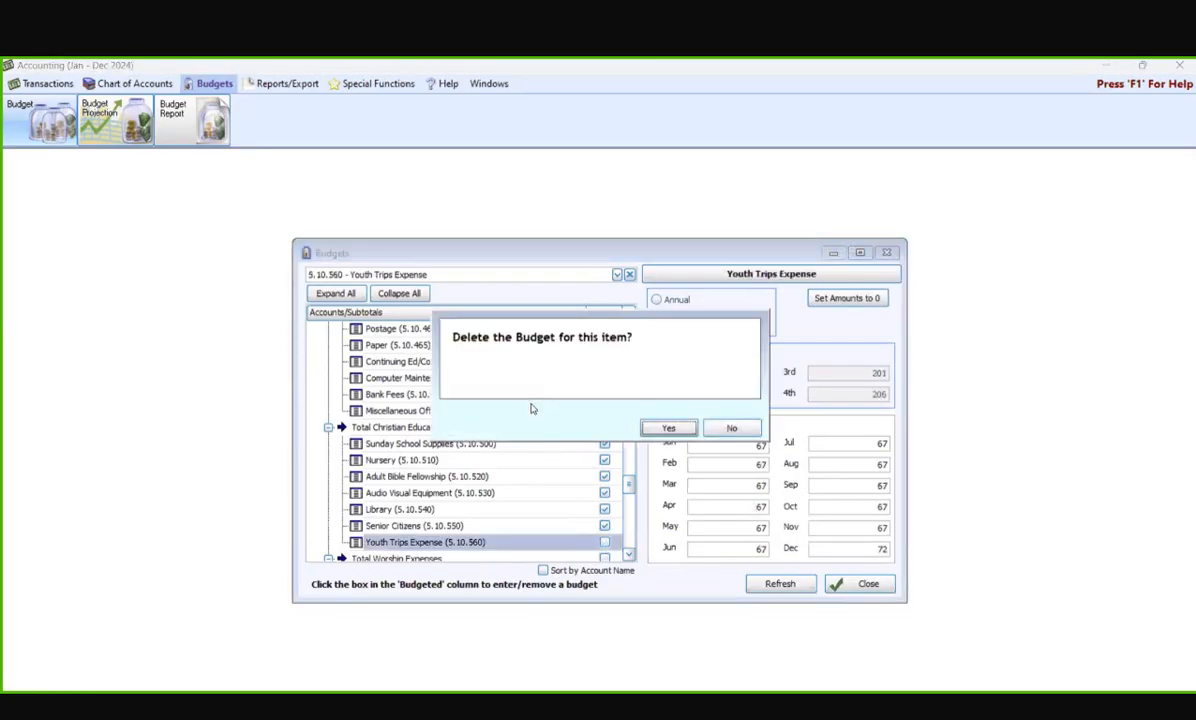
pyautogui.click(666, 430)
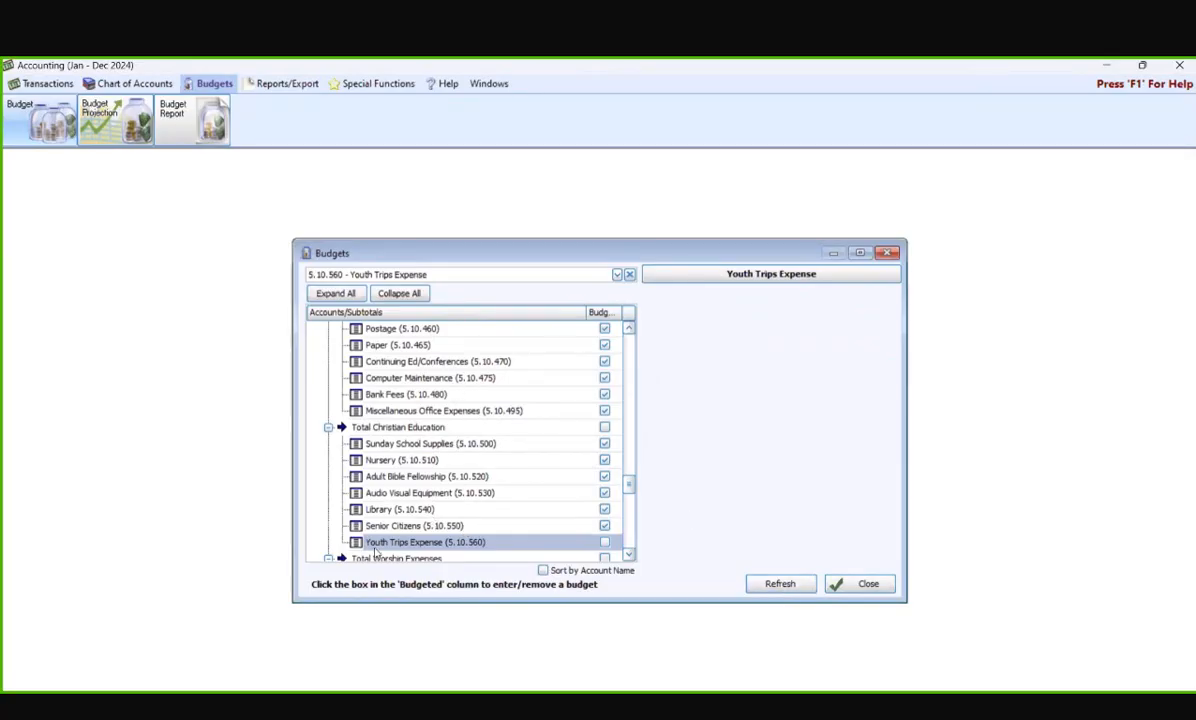
pyautogui.click(604, 543)
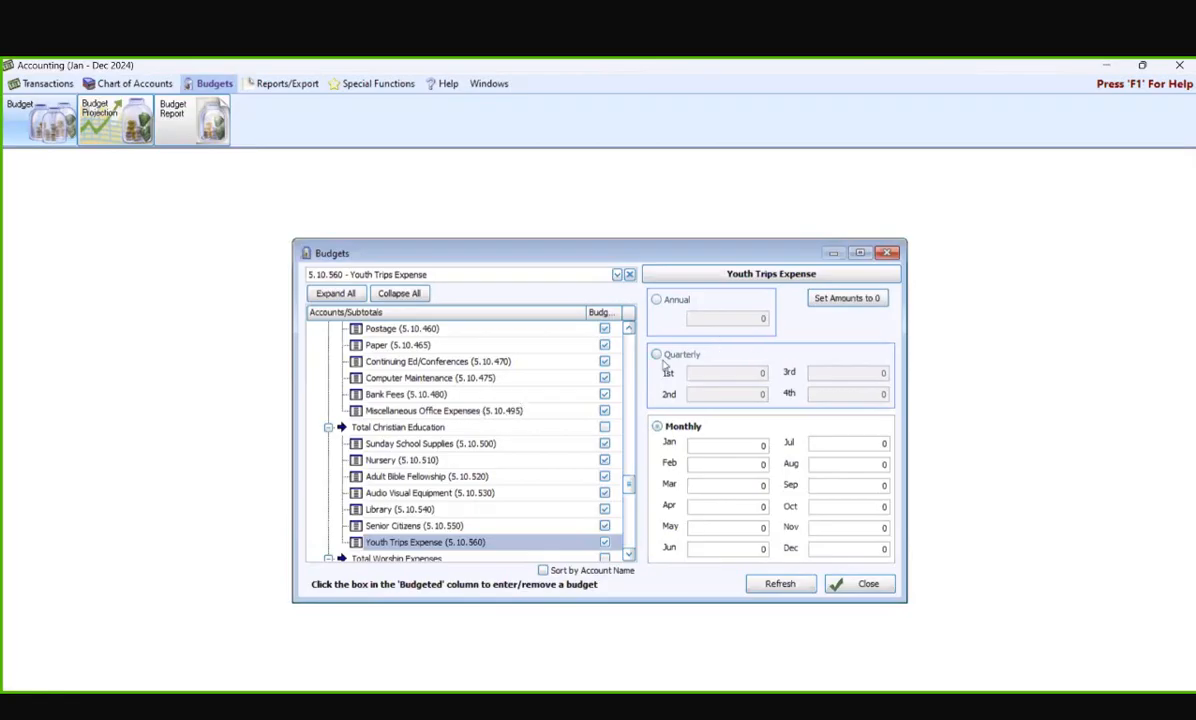
# Review the budgets of the Telephone, Internet Service, Gas, Electric and Water accounts under Total Utilites
pyautogui.scroll(4, 593, 460)
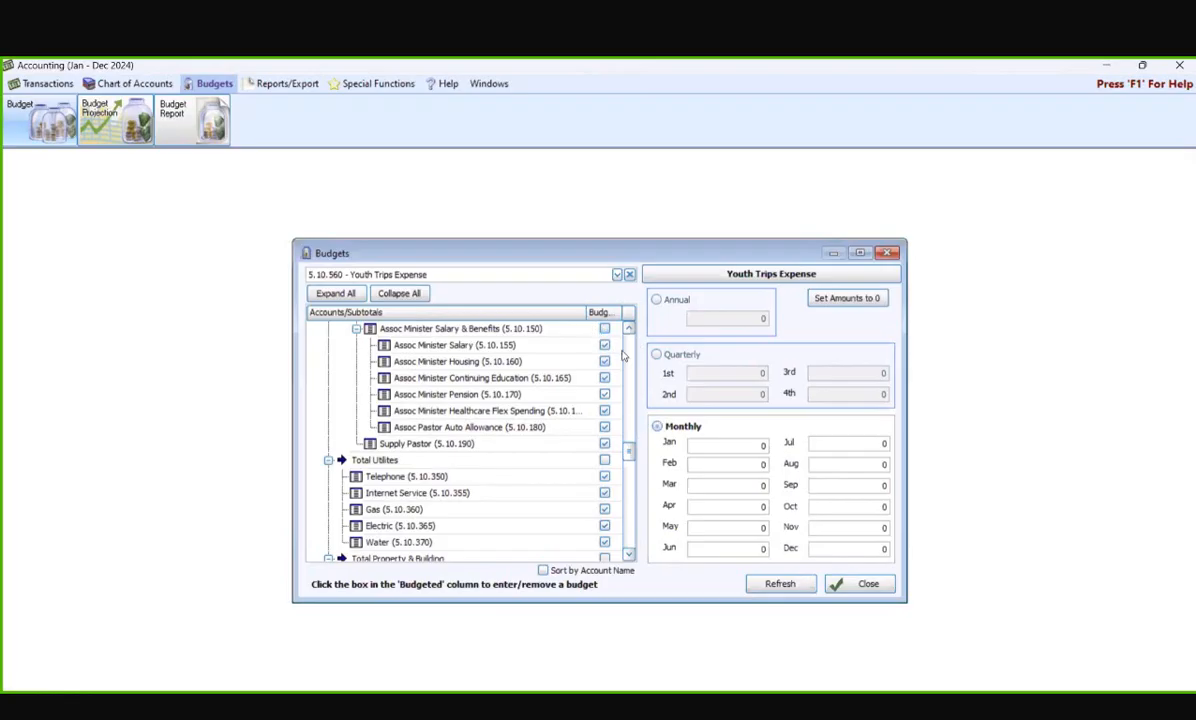
pyautogui.scroll(1, 631, 460)
pyautogui.moveTo(631, 460); pyautogui.dragTo(641, 387)
pyautogui.scroll(-2, 600, 365)
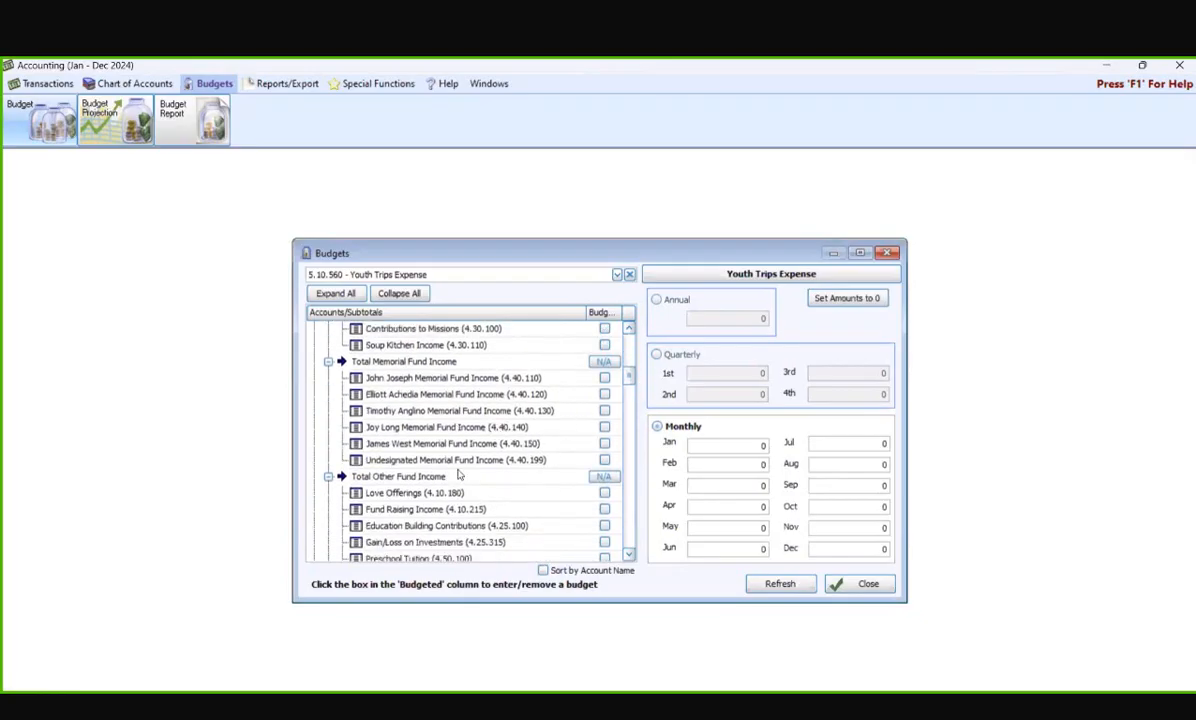
pyautogui.scroll(-1, 537, 473)
pyautogui.scroll(-1, 537, 473)
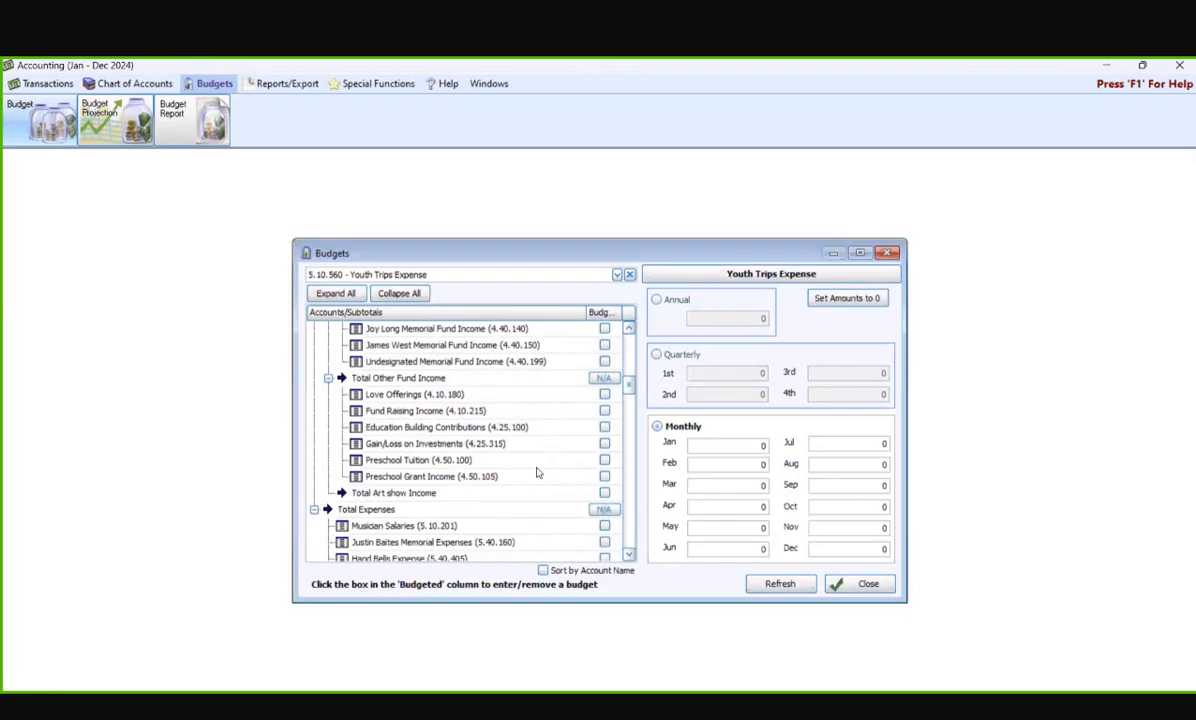
pyautogui.scroll(-2, 537, 473)
pyautogui.scroll(-7, 537, 473)
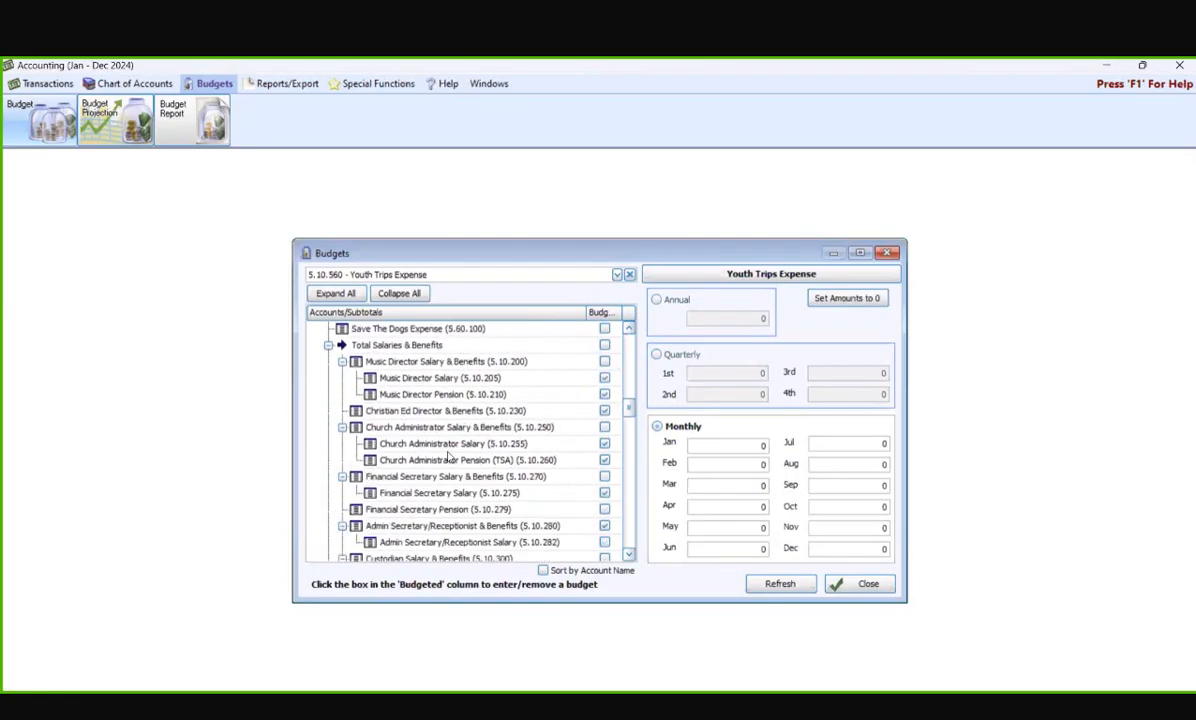
pyautogui.scroll(-6, 448, 455)
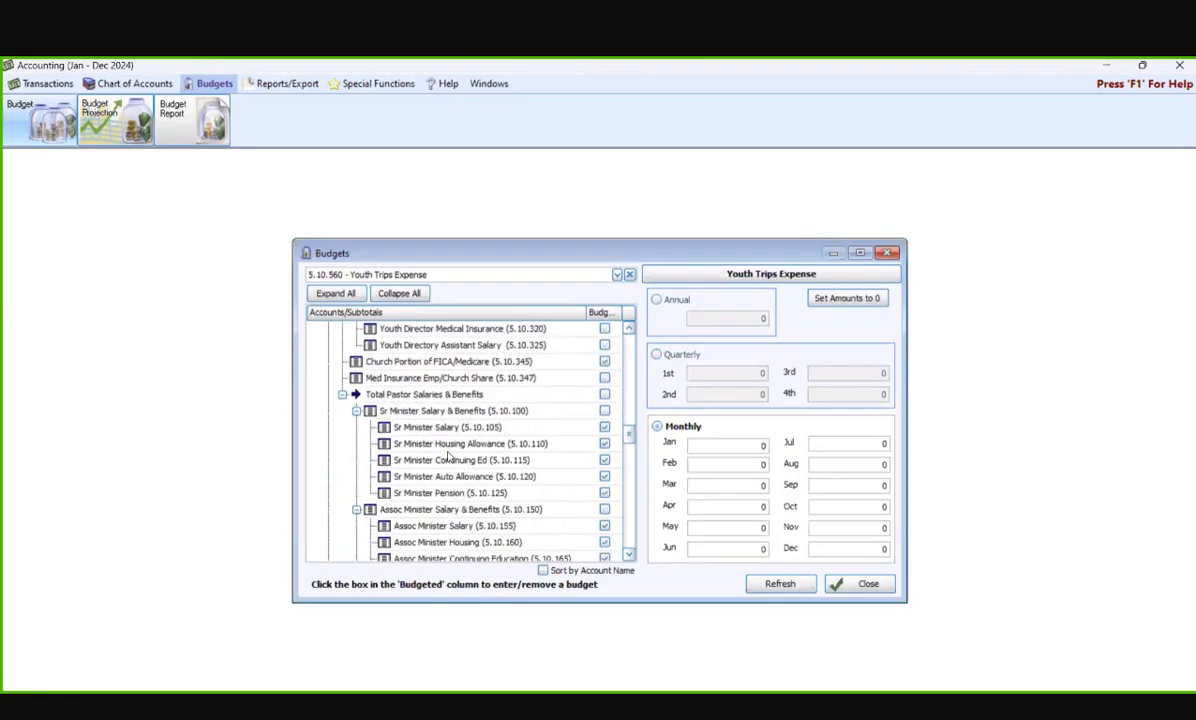
pyautogui.scroll(-1, 450, 455)
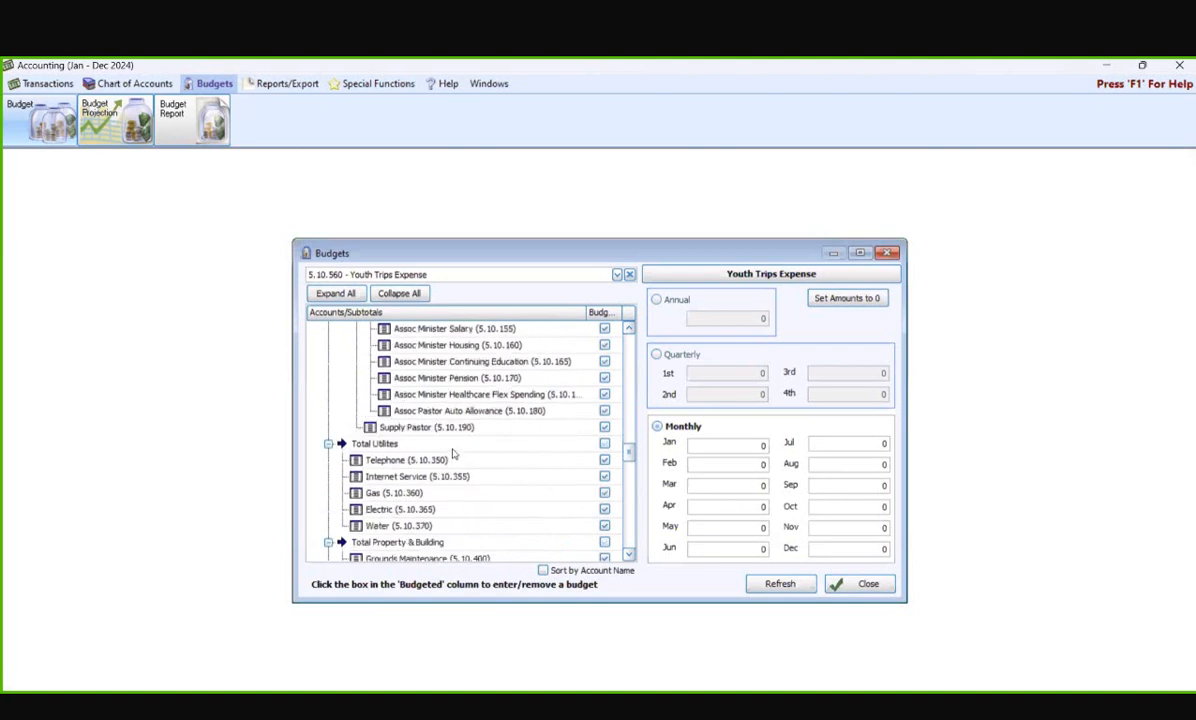
pyautogui.scroll(-1, 370, 450)
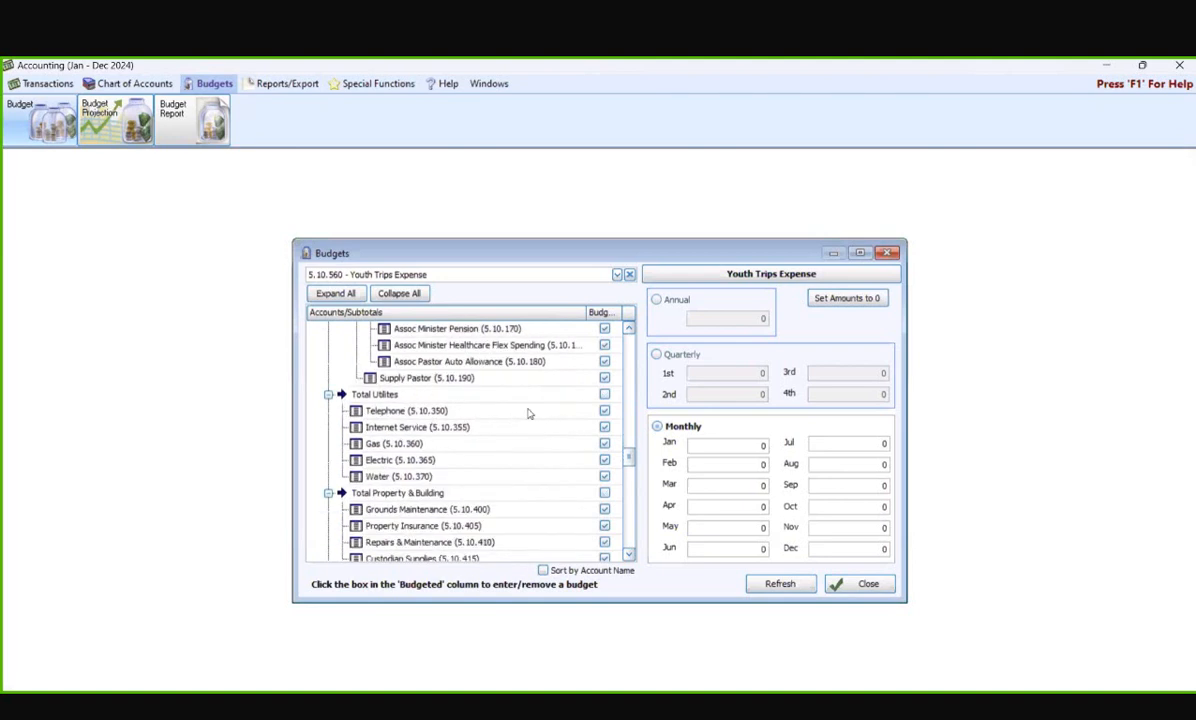
pyautogui.click(396, 411)
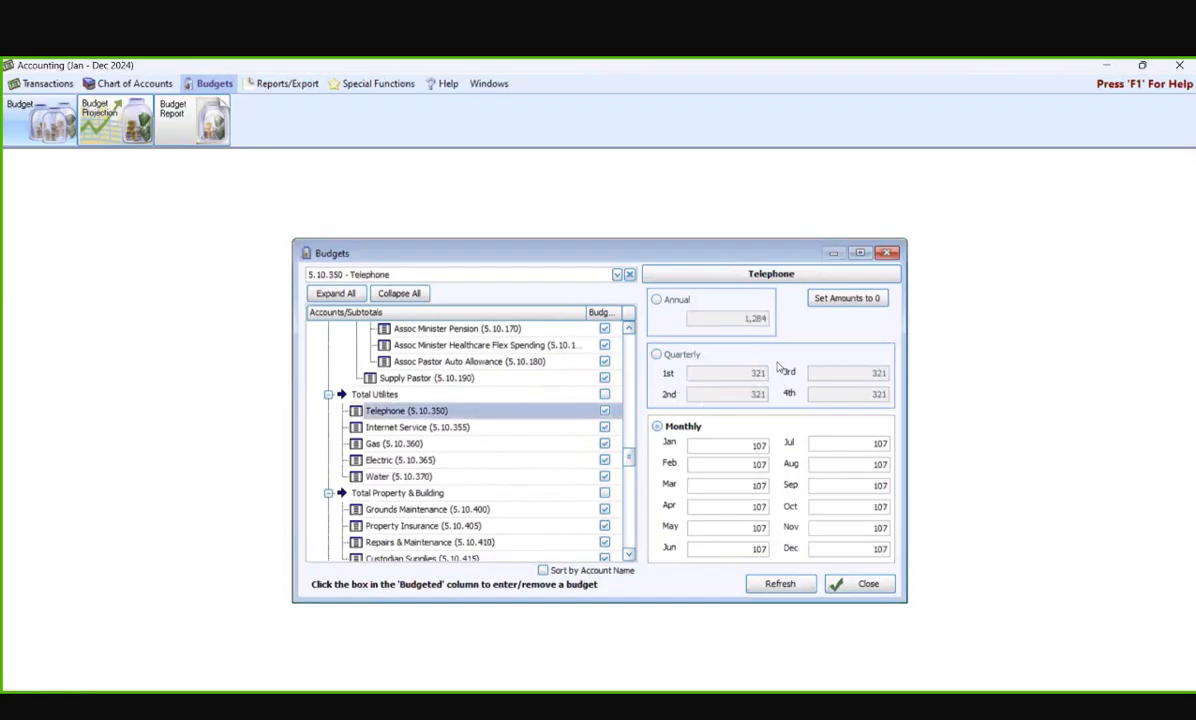
pyautogui.click(395, 427)
pyautogui.click(389, 444)
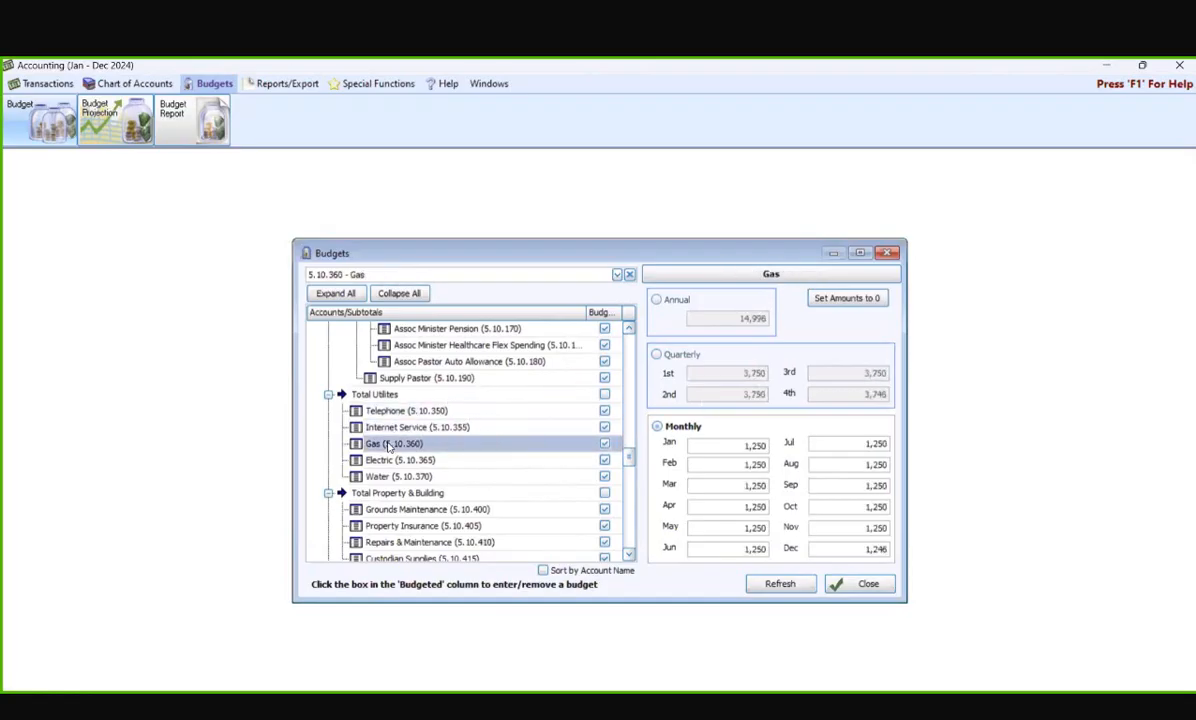
pyautogui.click(388, 460)
pyautogui.click(389, 477)
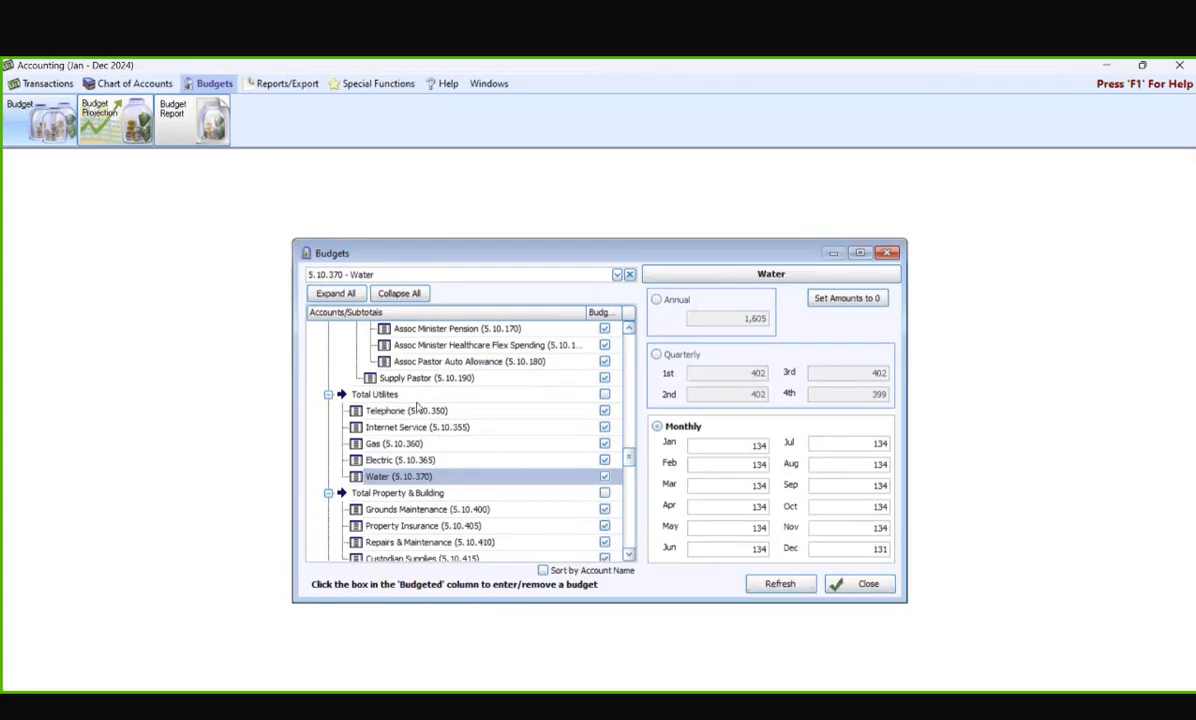
# Replace the individual utility account budgets with a single budget on the Total Utilites subtotal and close the budget setup
pyautogui.click(604, 395)
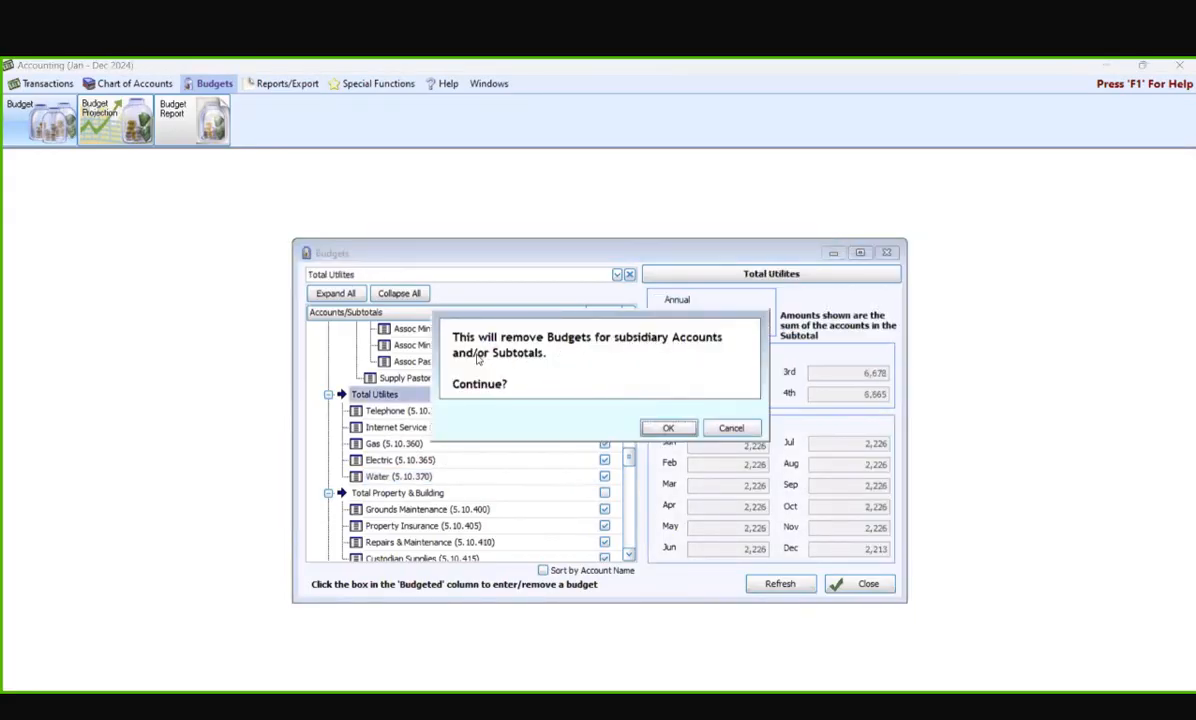
pyautogui.click(668, 428)
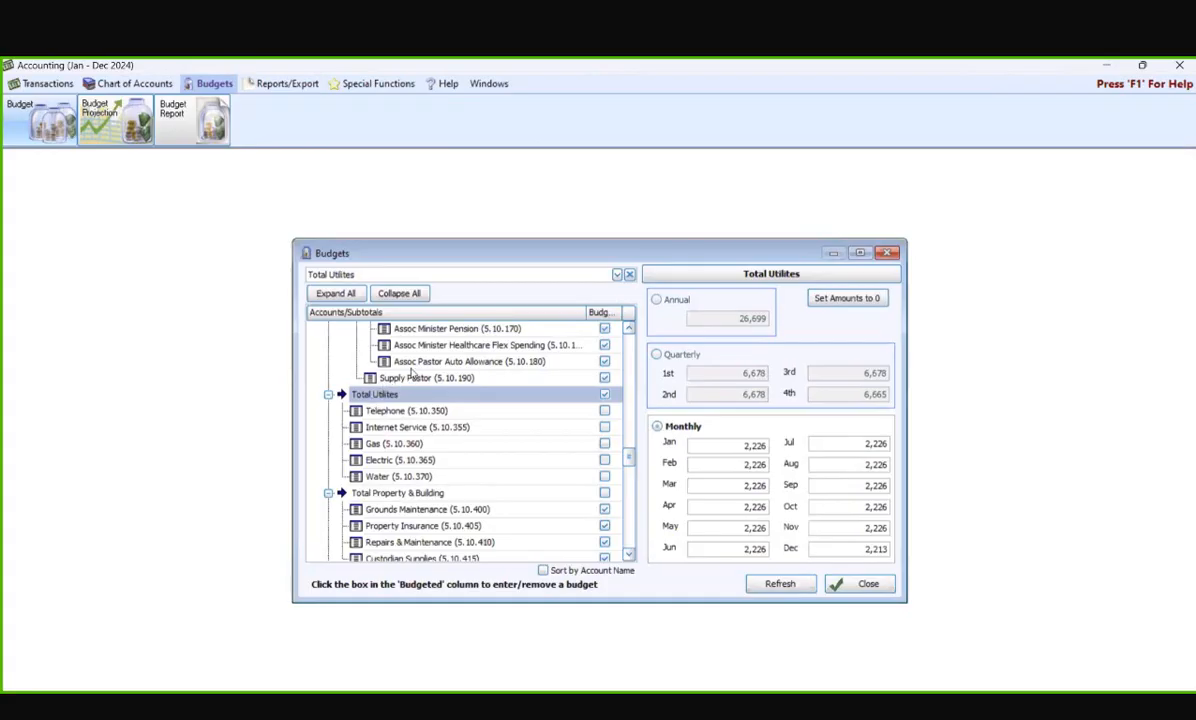
pyautogui.click(890, 254)
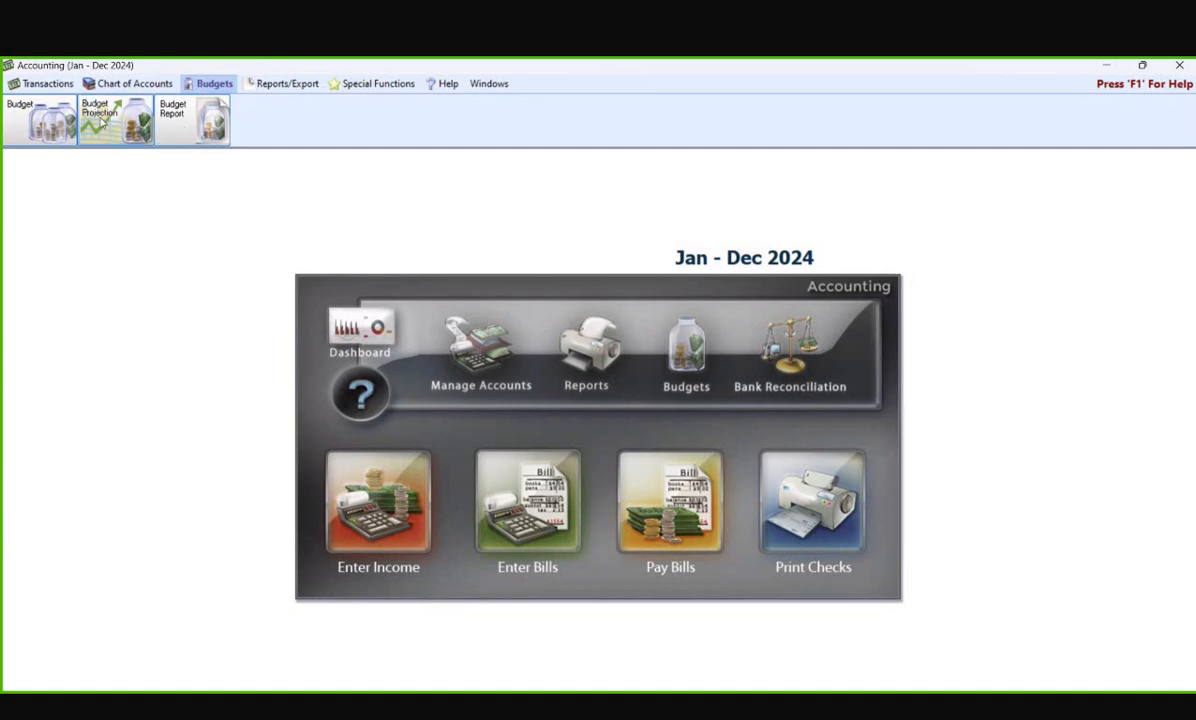
# Preview a budget projection with income increased by 3% on last year's actual income and expenses decreased by 0% on last year's budget, without saving
pyautogui.click(104, 130)
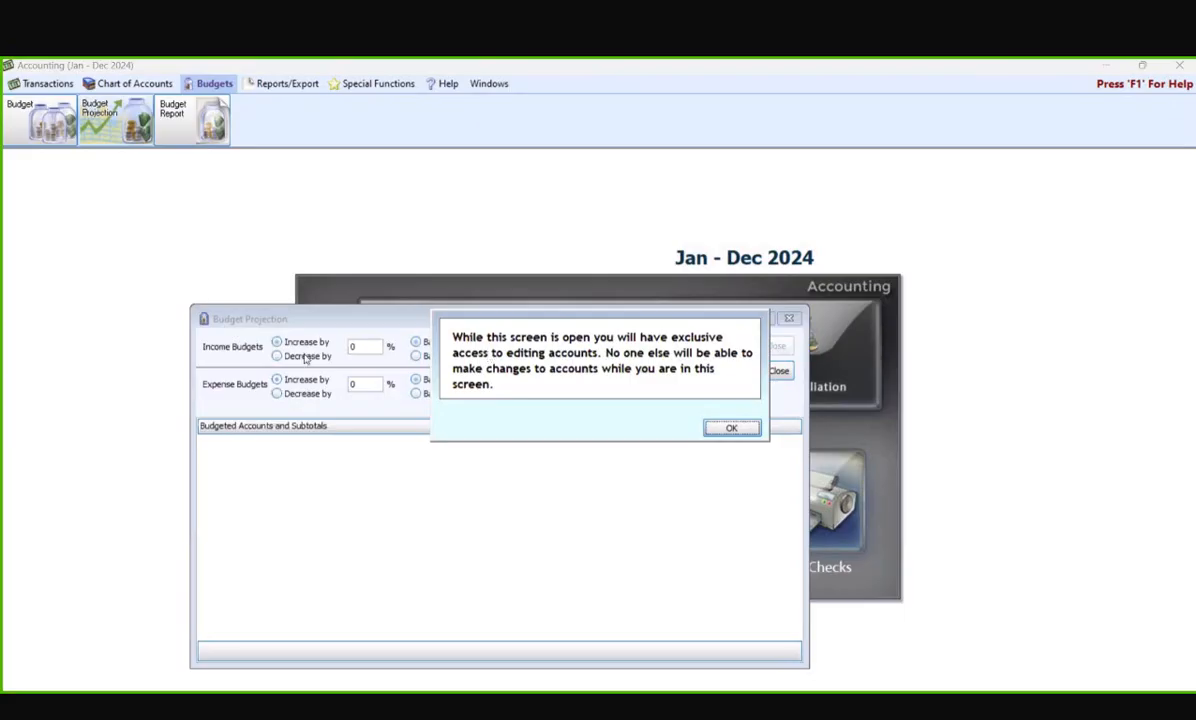
pyautogui.press('Return')
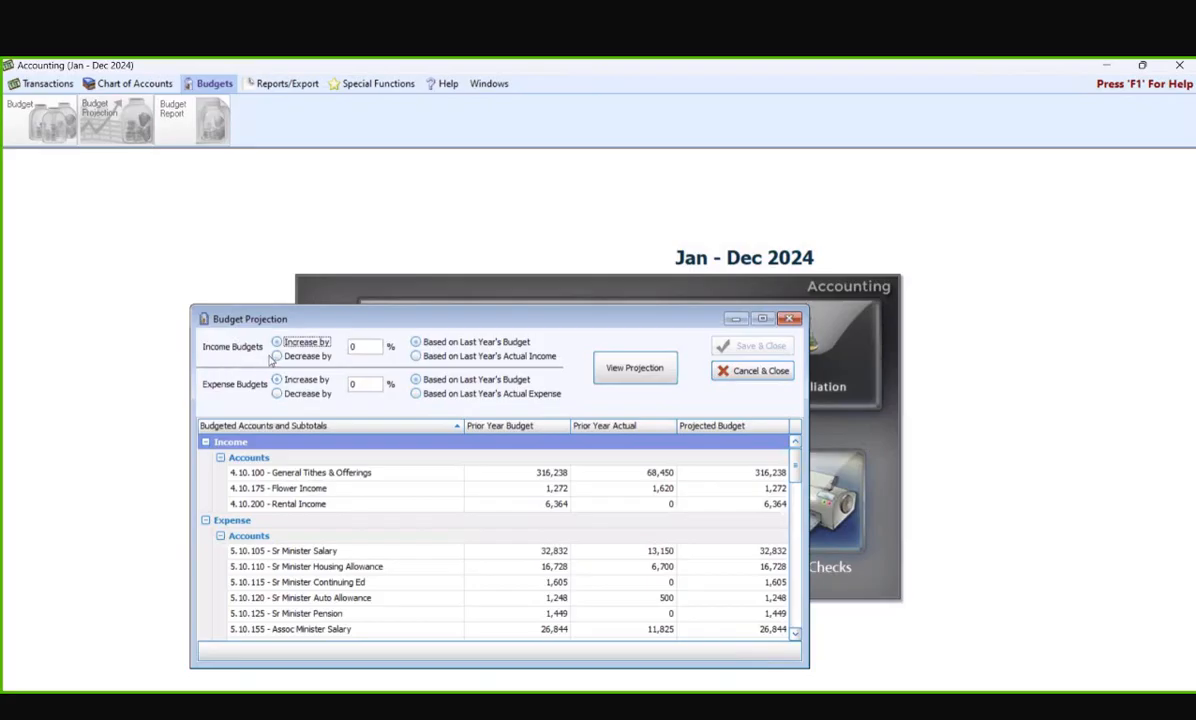
pyautogui.click(365, 349)
pyautogui.write('3')
pyautogui.click(416, 357)
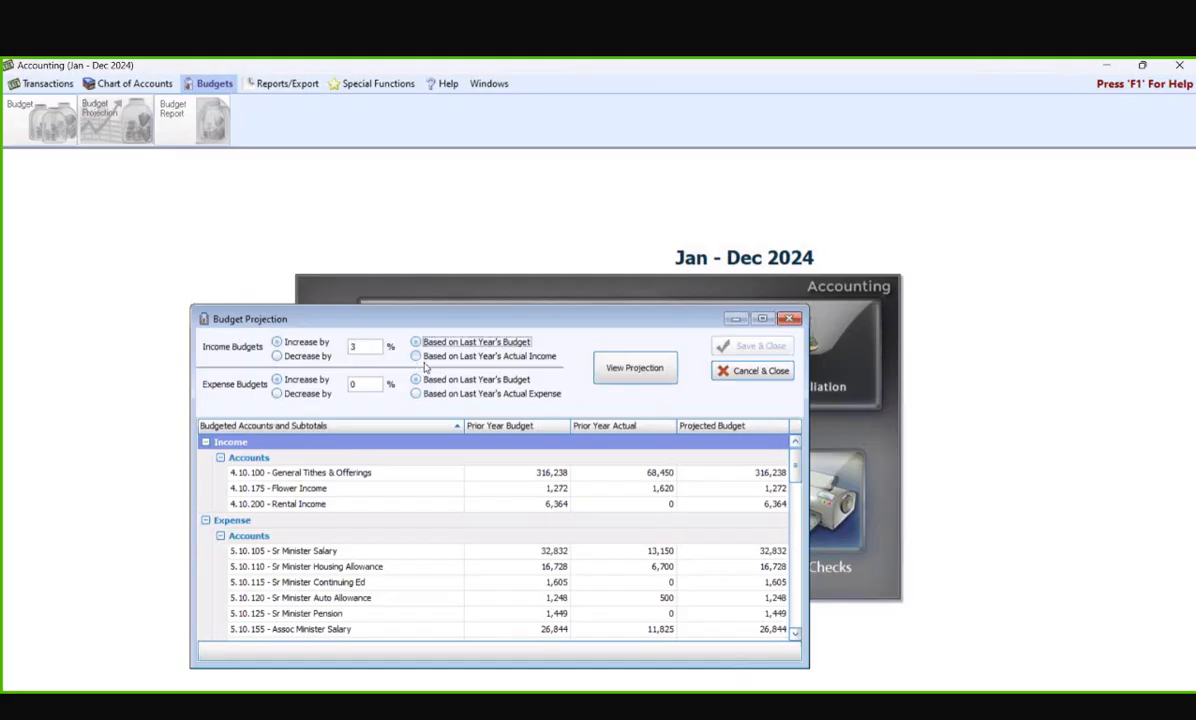
pyautogui.click(277, 394)
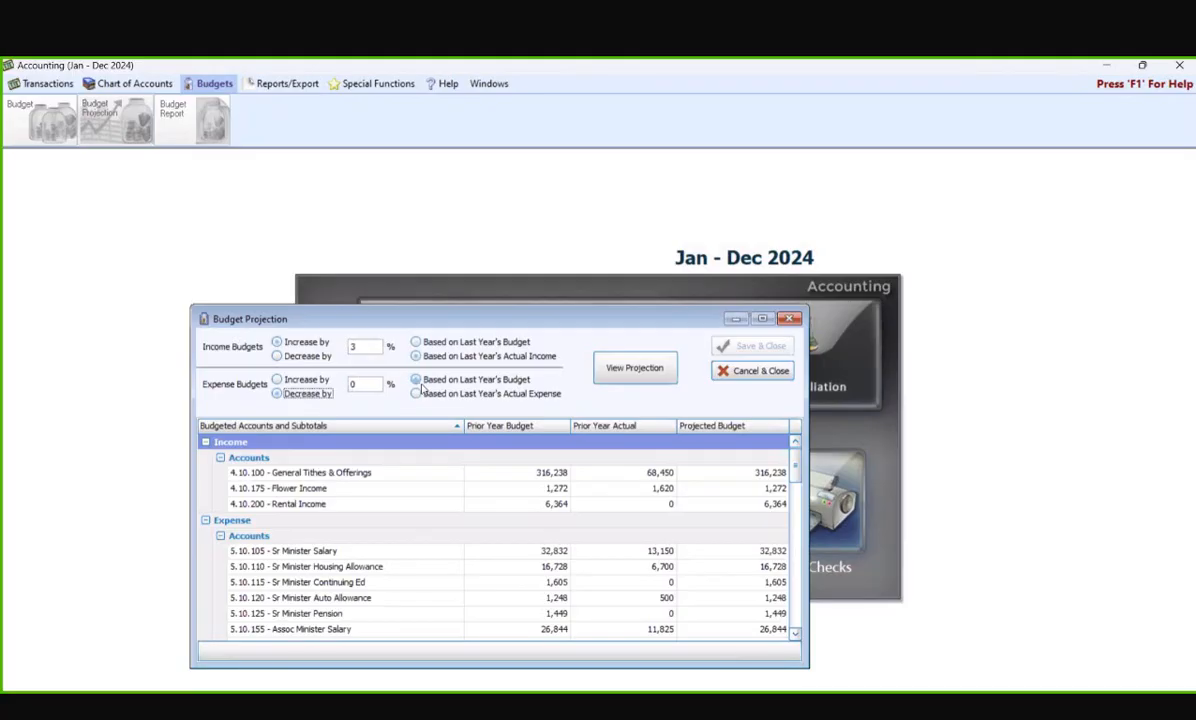
pyautogui.click(633, 368)
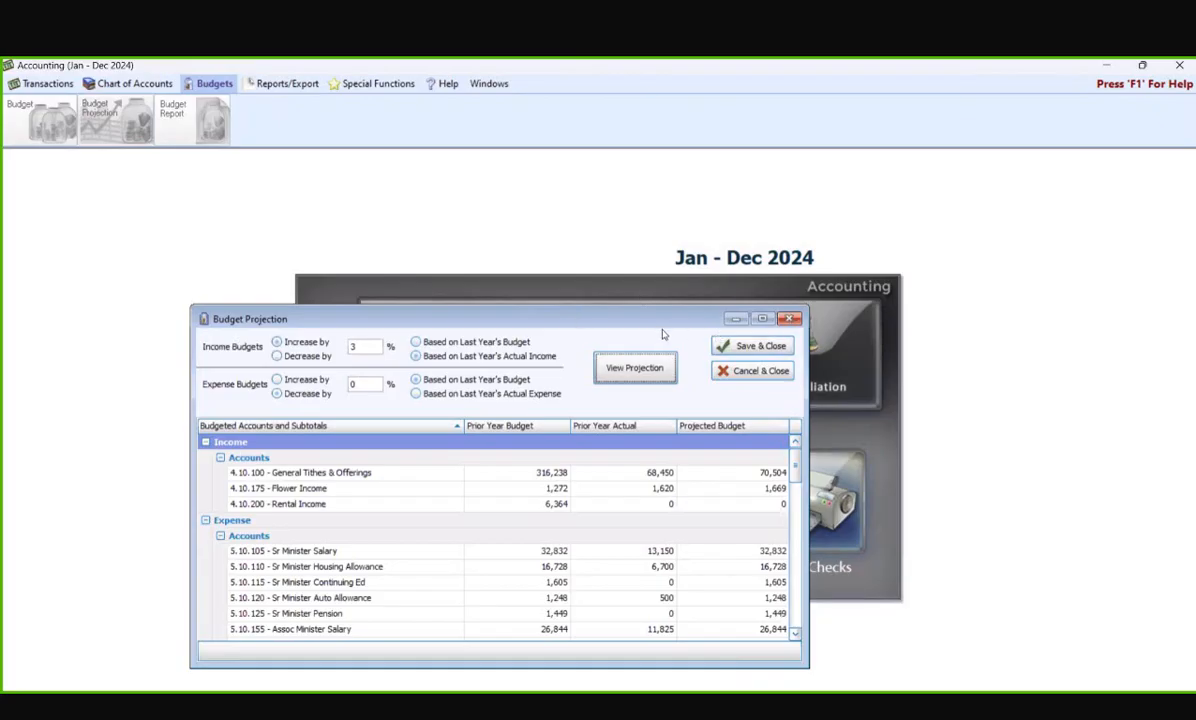
pyautogui.click(736, 373)
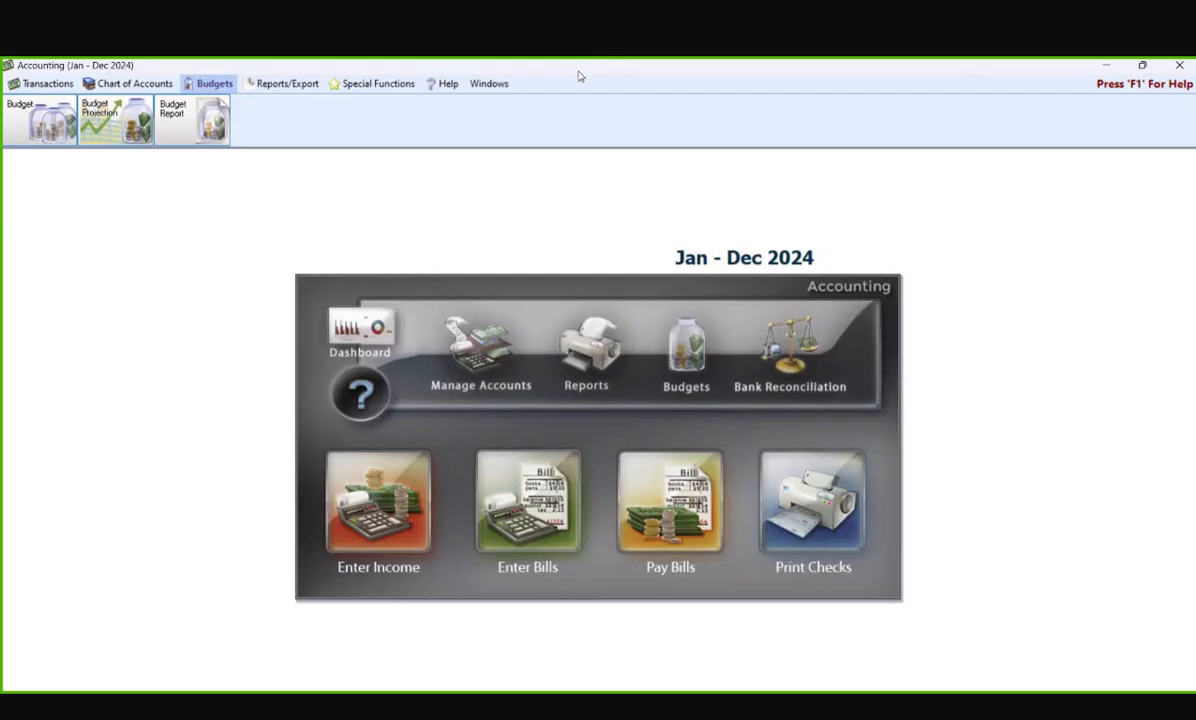
# Reopen the budget projection to examine its prior-year and projected amounts, and close it without saving
pyautogui.click(112, 118)
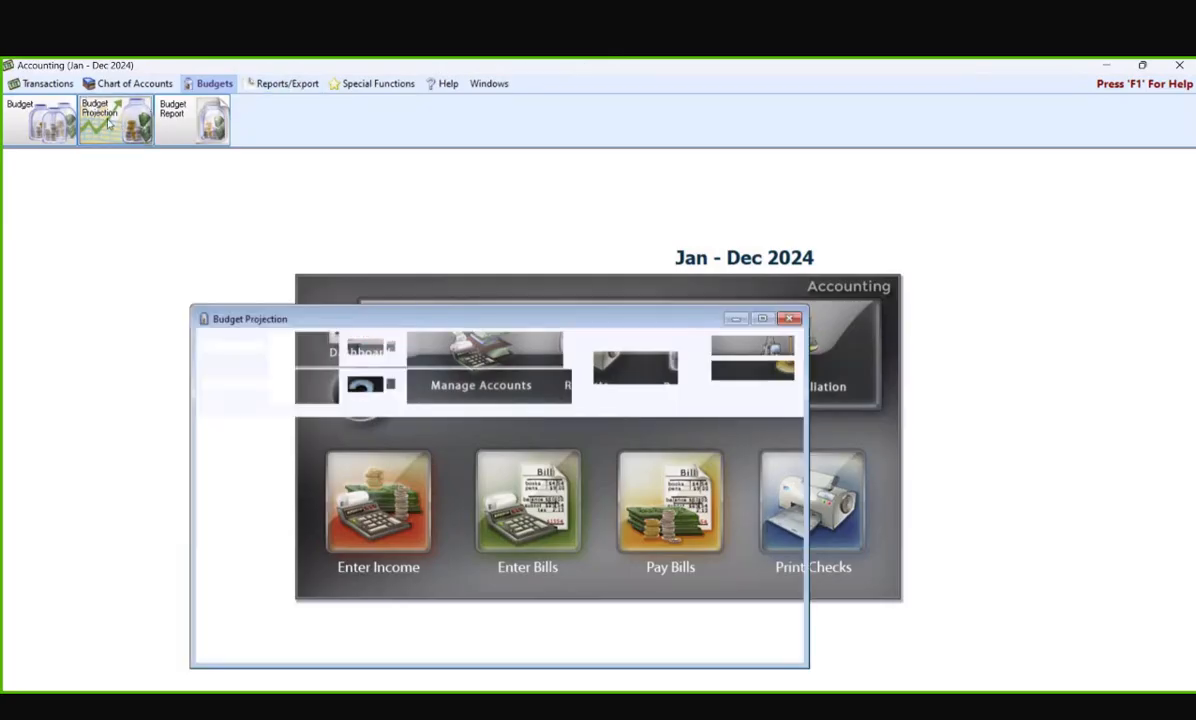
pyautogui.click(720, 429)
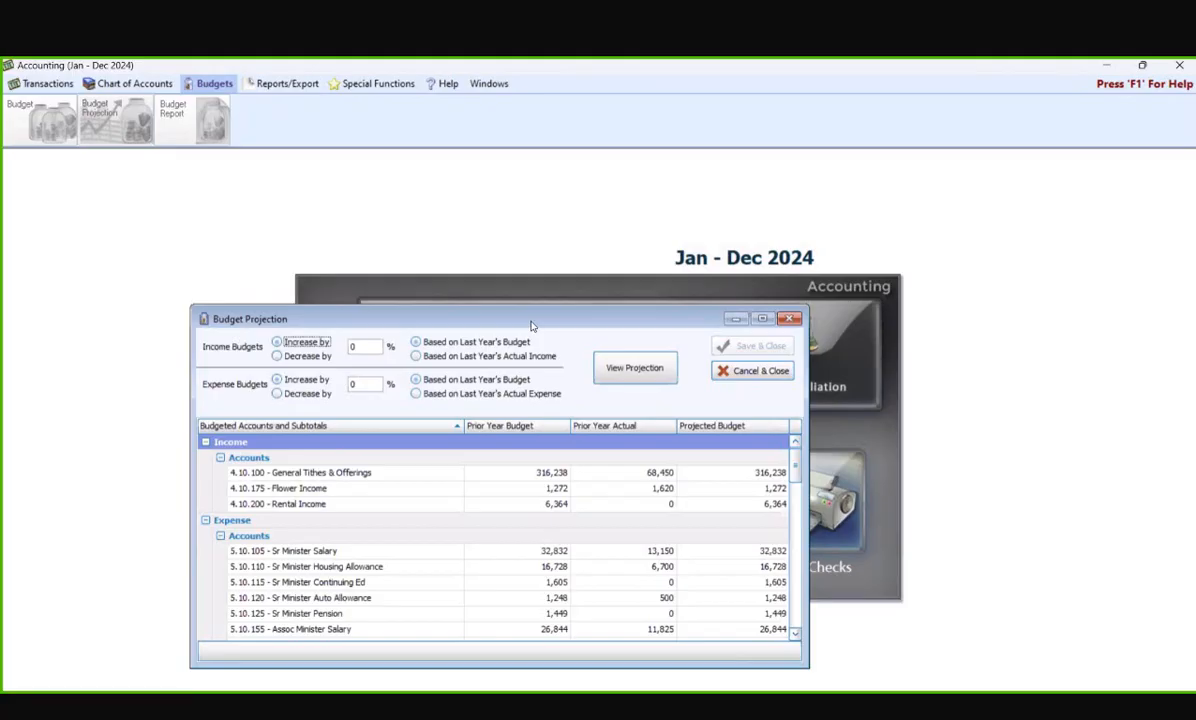
pyautogui.click(788, 319)
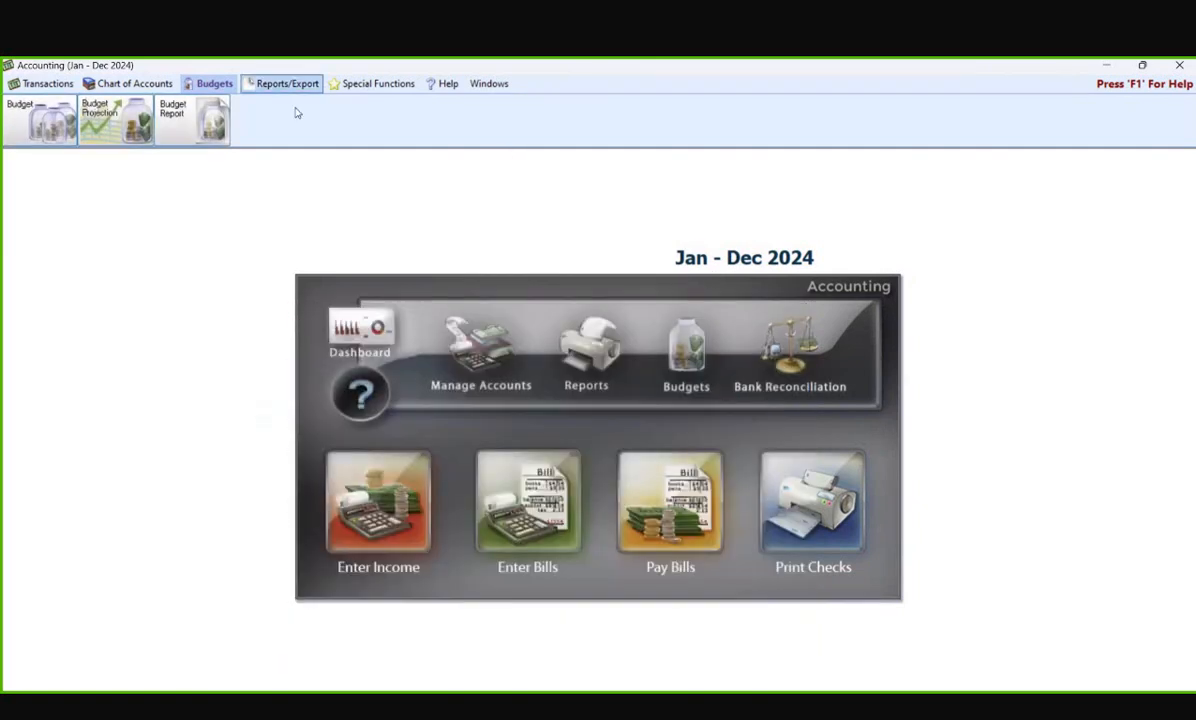
# Examine the Treasurer's Report column options, preview the report for October 2024 to check its budget columns, and close it
pyautogui.click(256, 84)
pyautogui.click(20, 128)
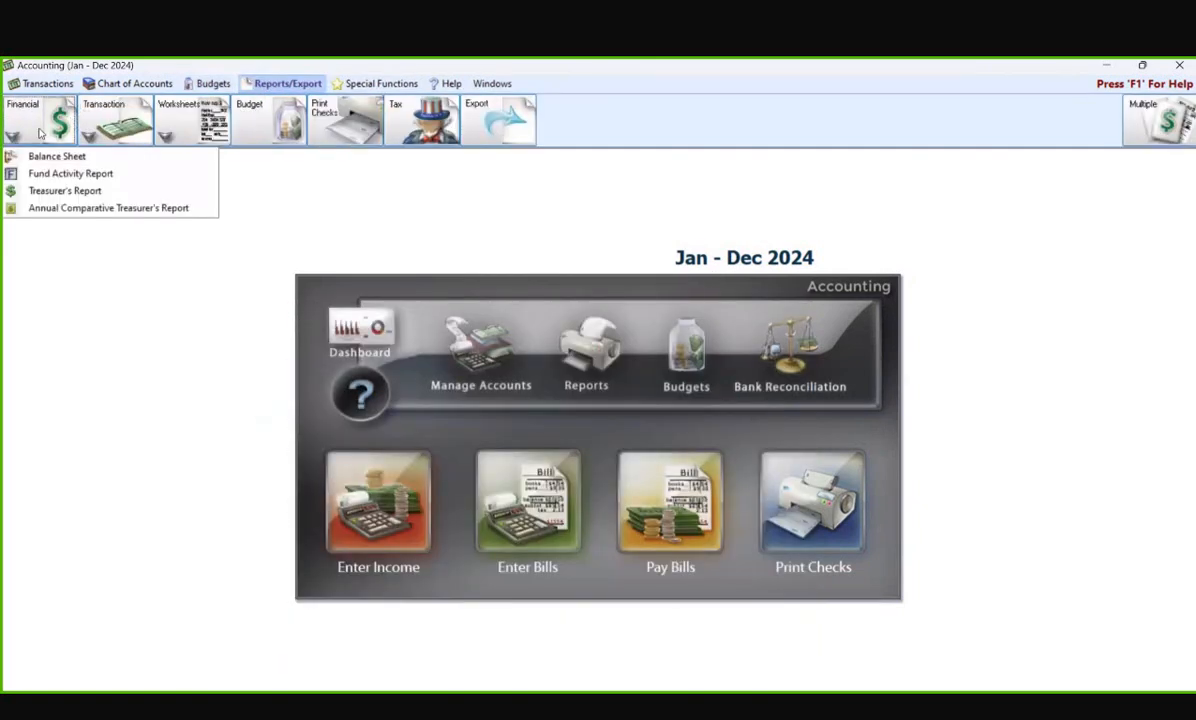
pyautogui.click(60, 190)
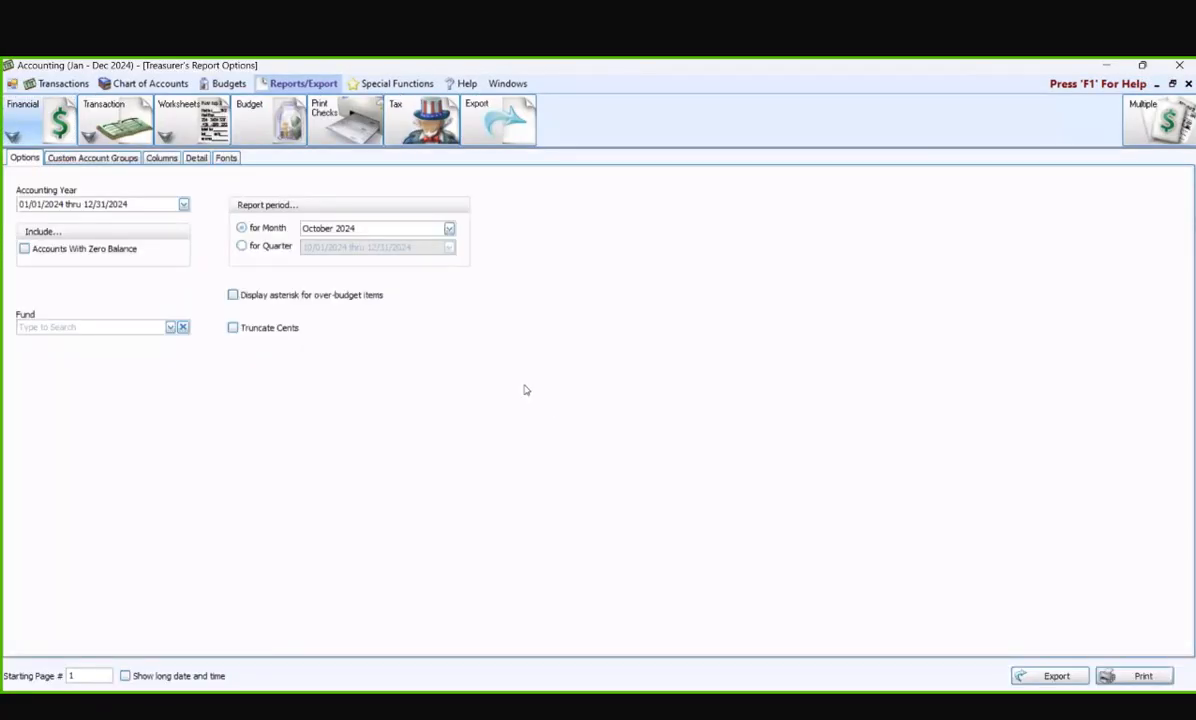
pyautogui.click(161, 158)
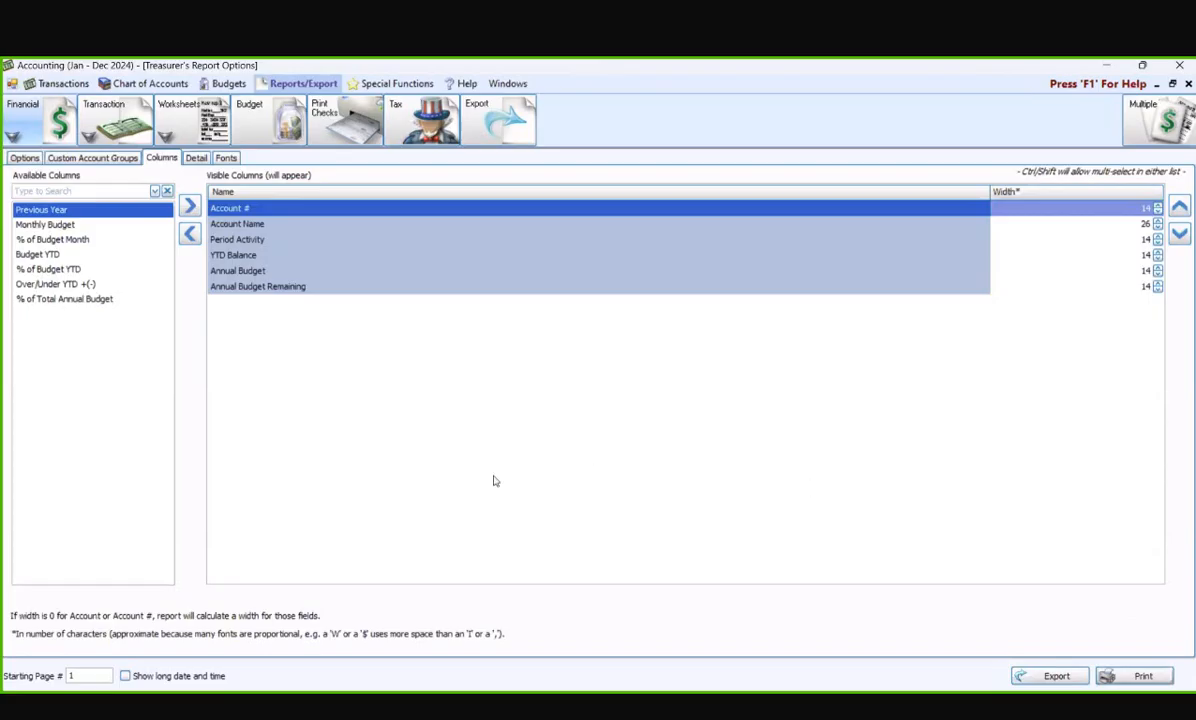
pyautogui.click(1108, 670)
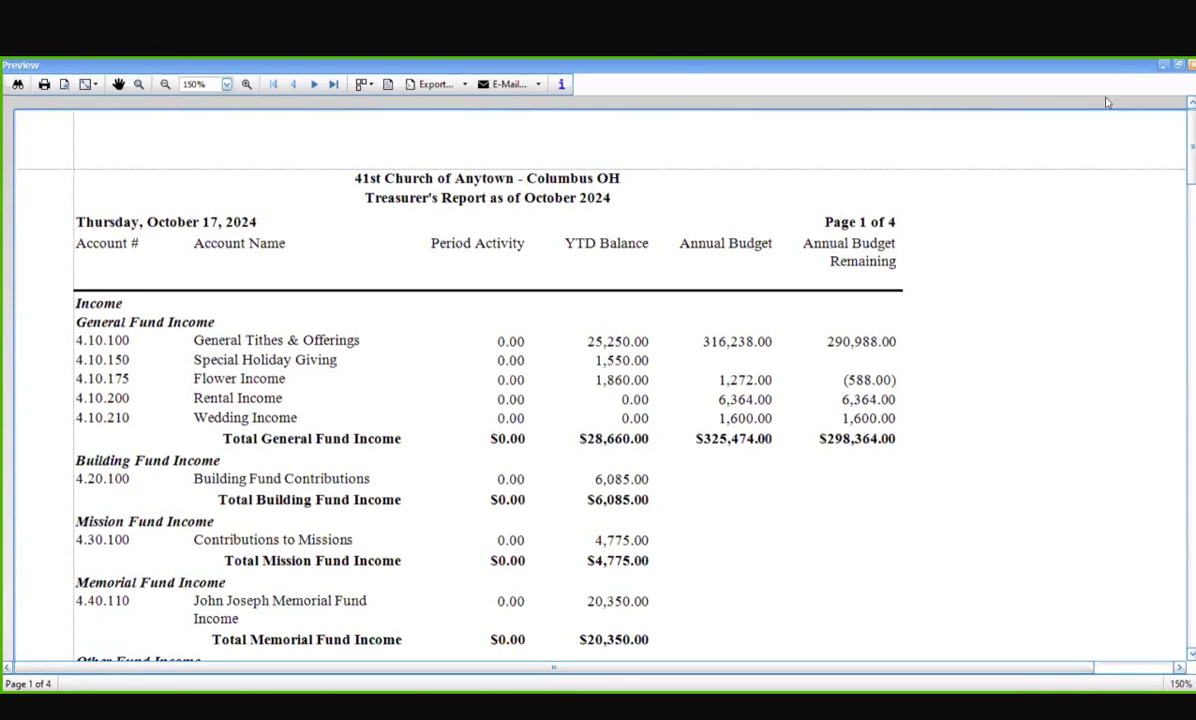
pyautogui.click(1190, 65)
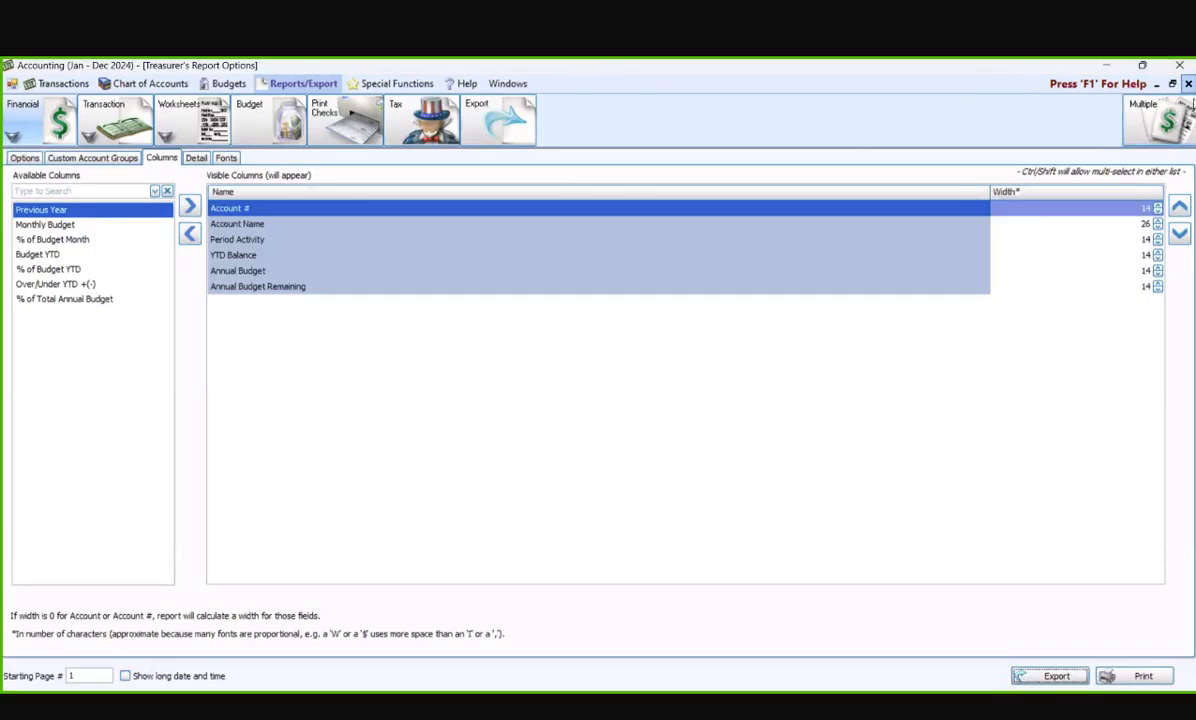
pyautogui.click(1188, 84)
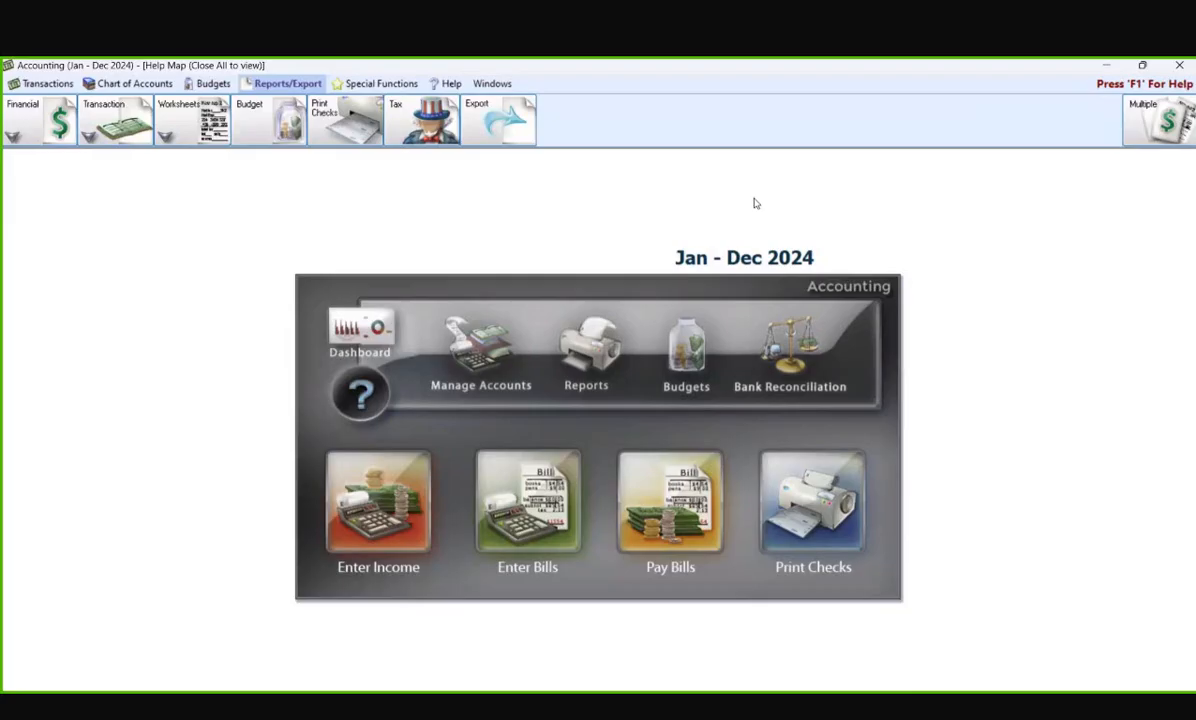